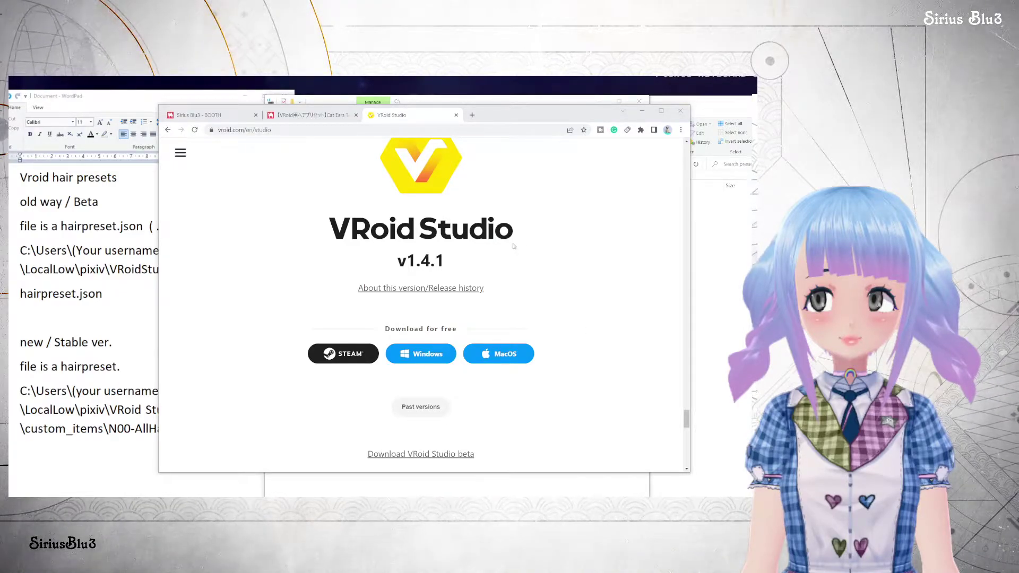
Look over the download options for the stable and beta versions on the VRoid Studio page.
scroll(331, 370, "down", 2)
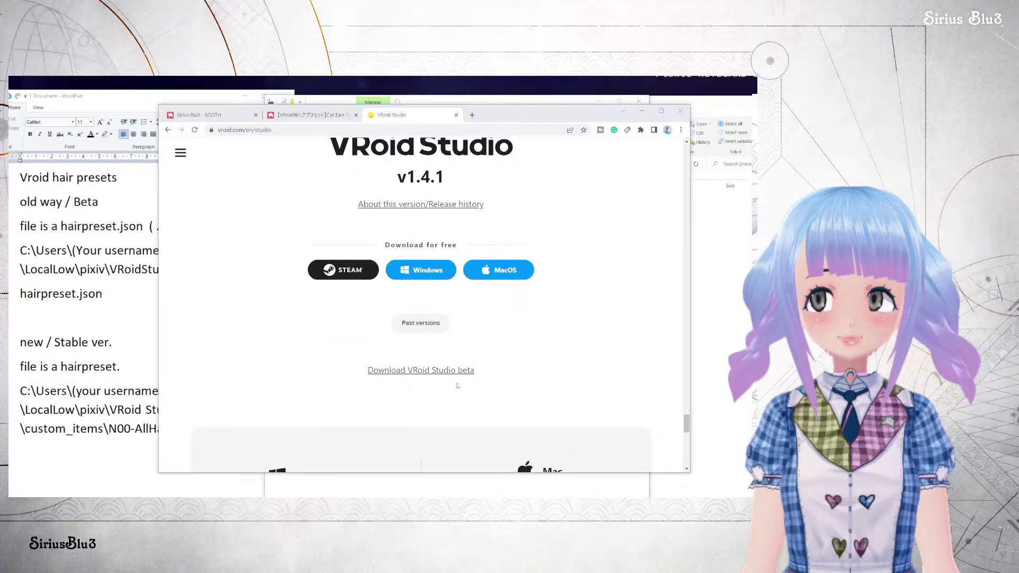
scroll(479, 394, "up", 3)
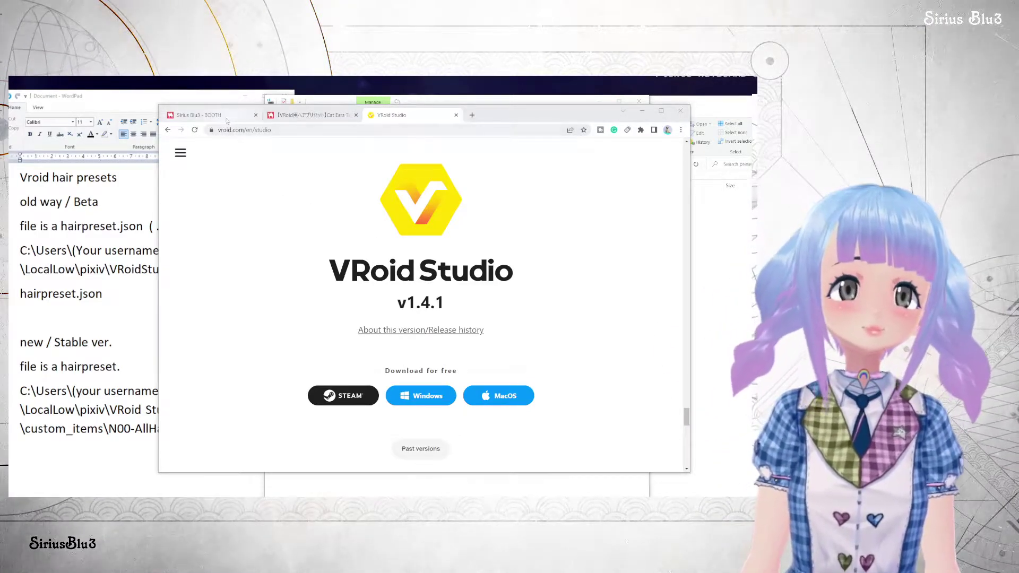
Browse the VRoid items in the BOOTH shop, view the Cat Ears Twintail hair preset listing, and minimize the browser.
left_click(224, 116)
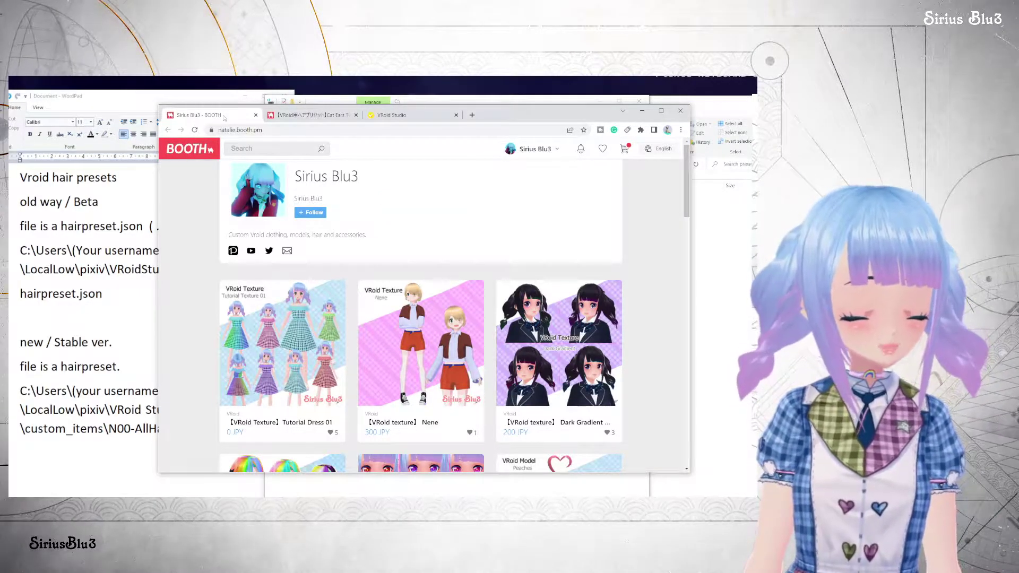
scroll(259, 252, "down", 8)
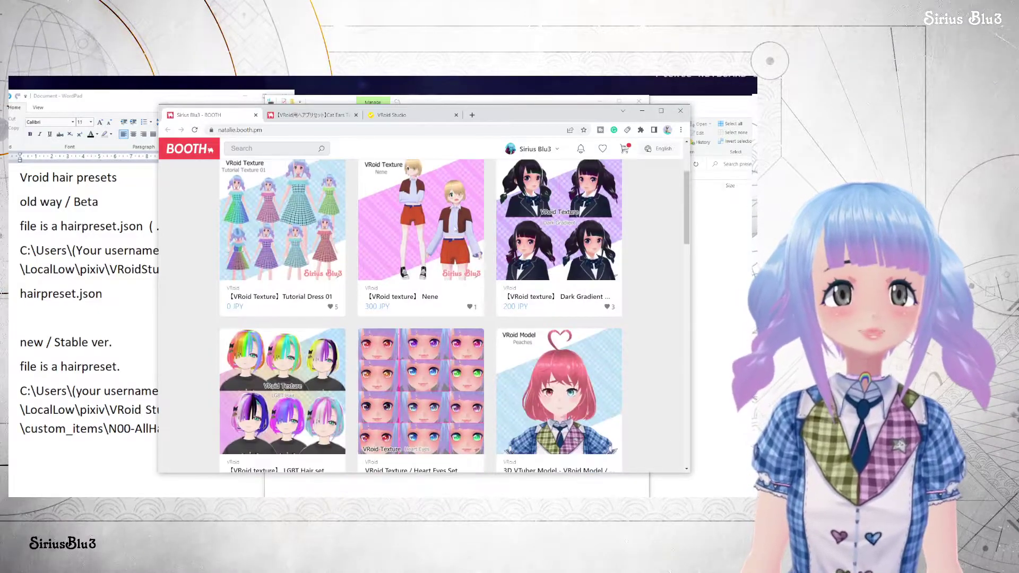
scroll(455, 227, "down", 2)
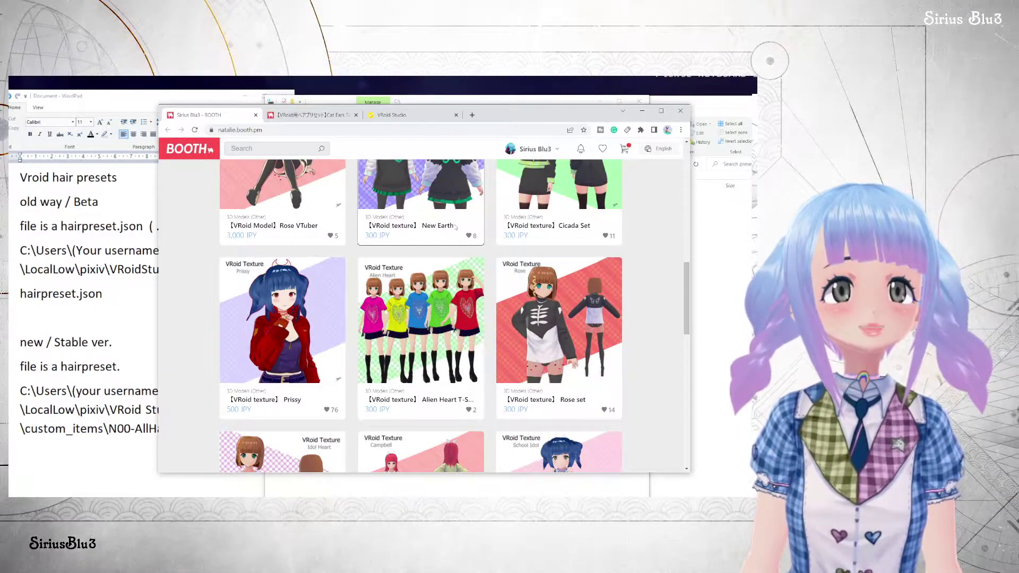
scroll(456, 227, "up", 8)
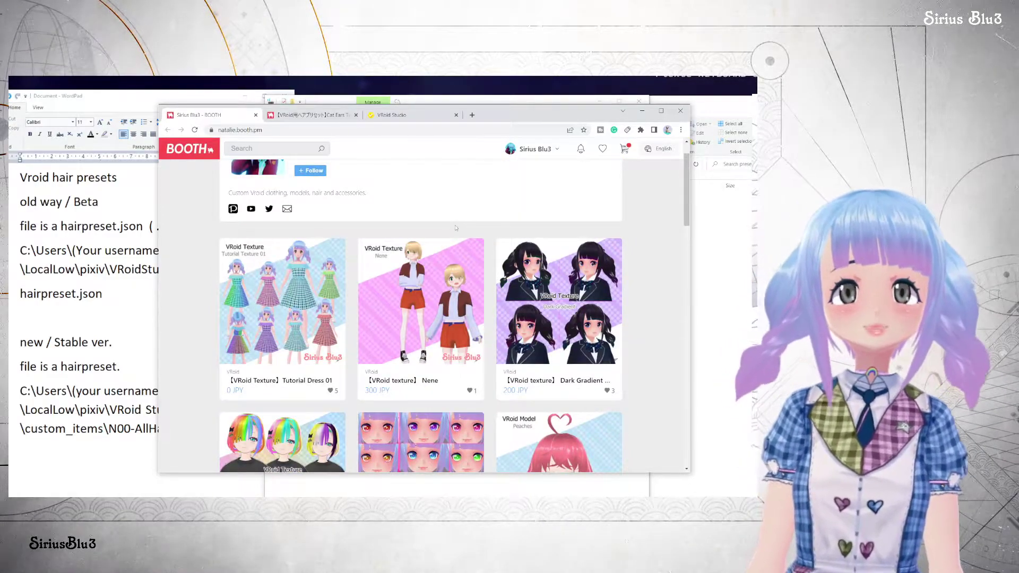
scroll(455, 229, "up", 1)
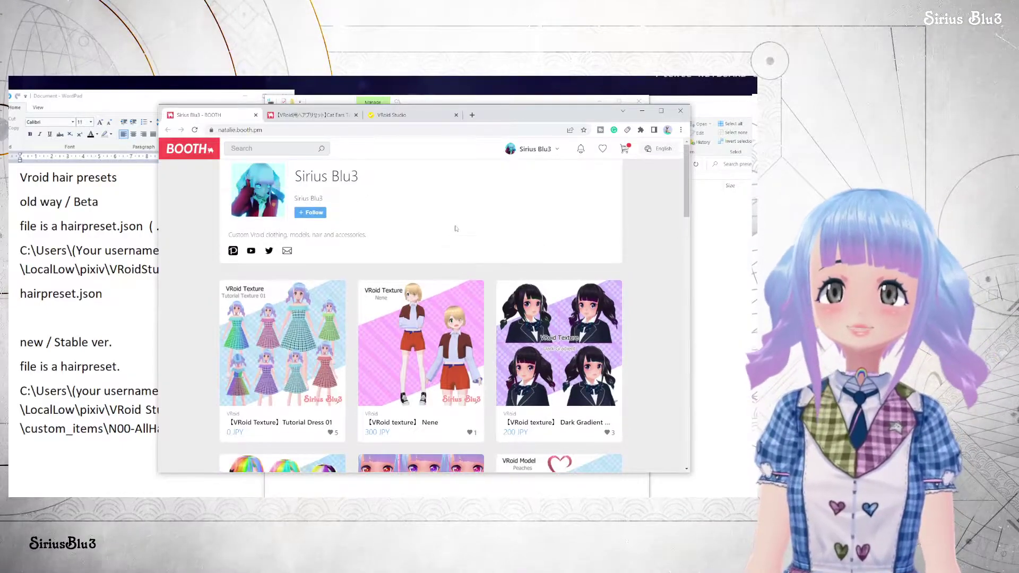
left_click(291, 114)
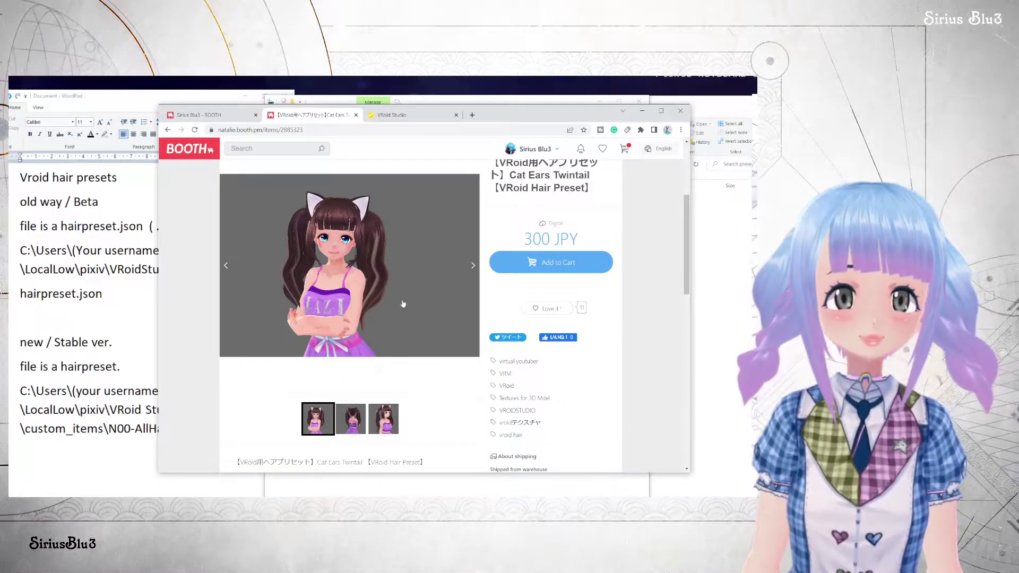
left_click(642, 111)
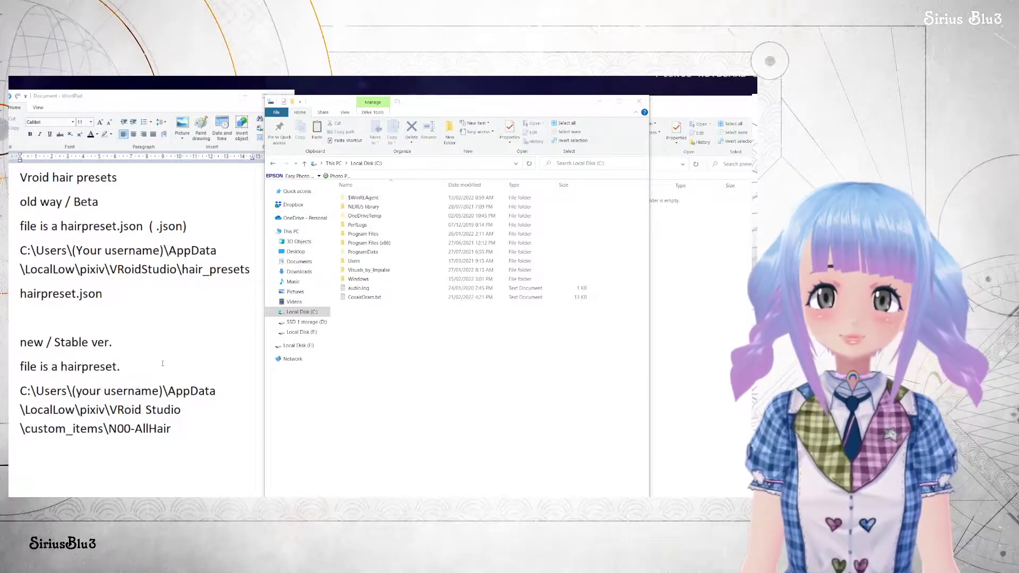
In File Explorer, go from drive C: to the pixiv folder under the user's AppData\LocalLow.
left_click(359, 321)
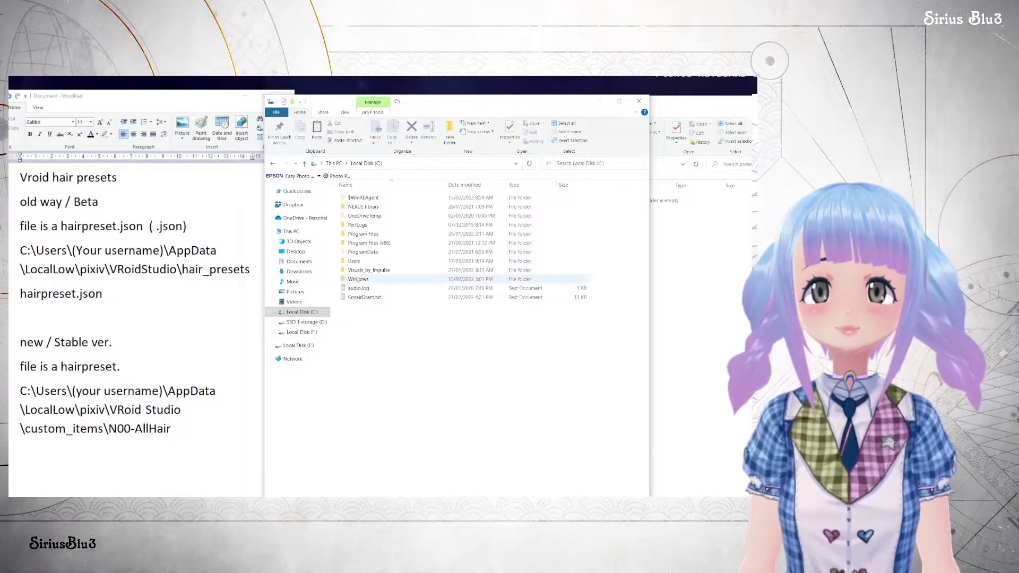
double_click(354, 261)
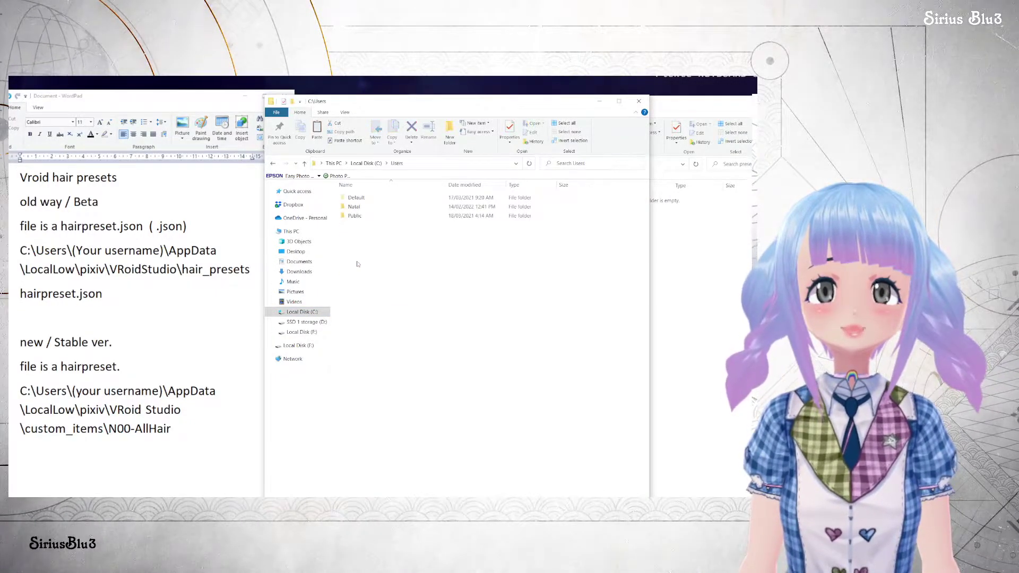
double_click(354, 206)
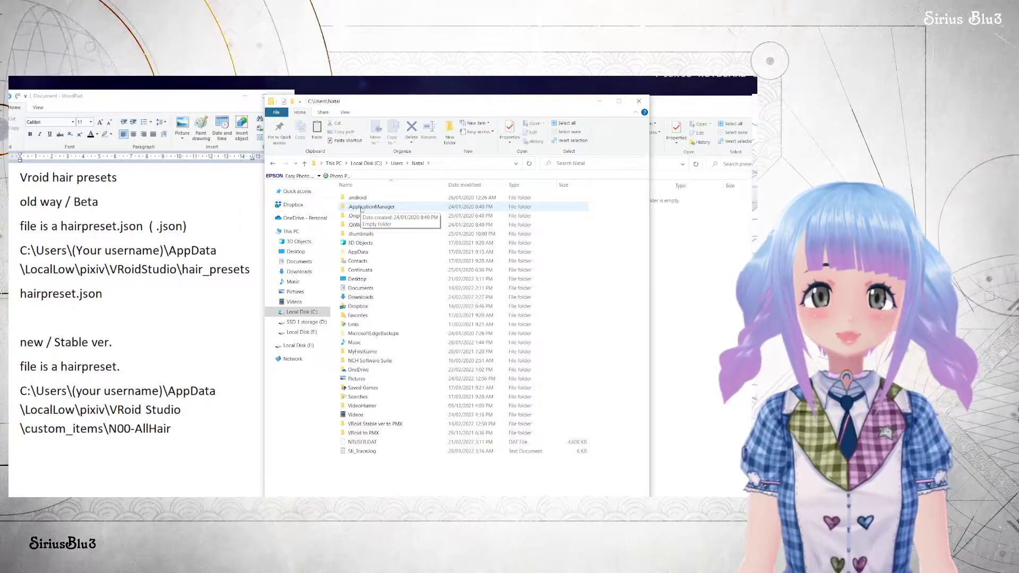
double_click(358, 252)
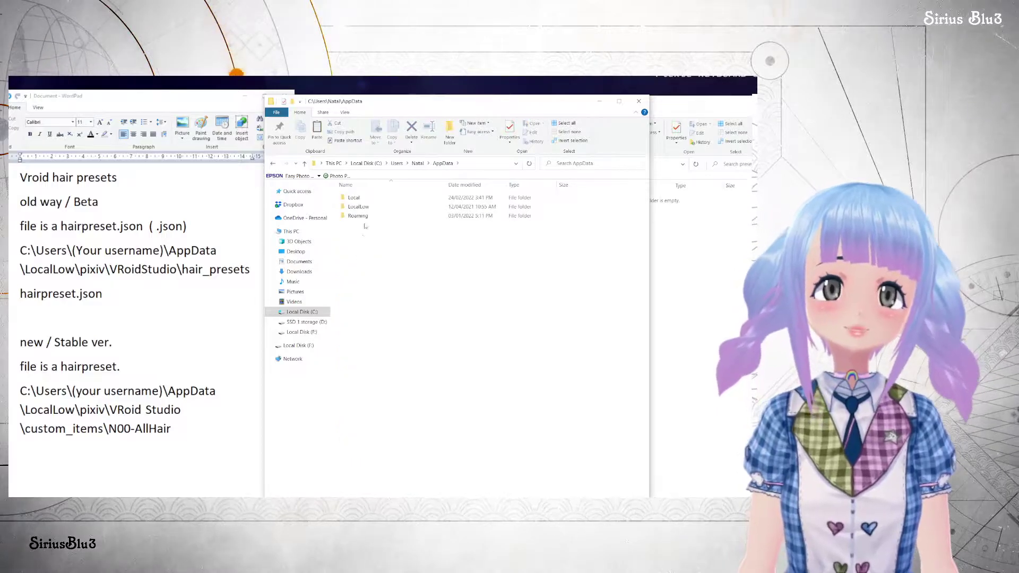
double_click(368, 206)
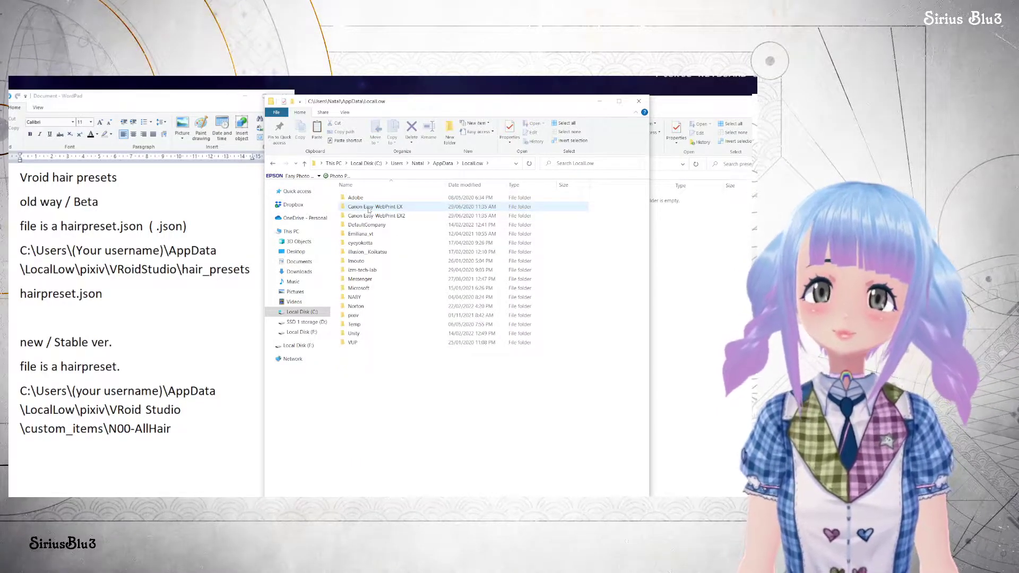
double_click(359, 315)
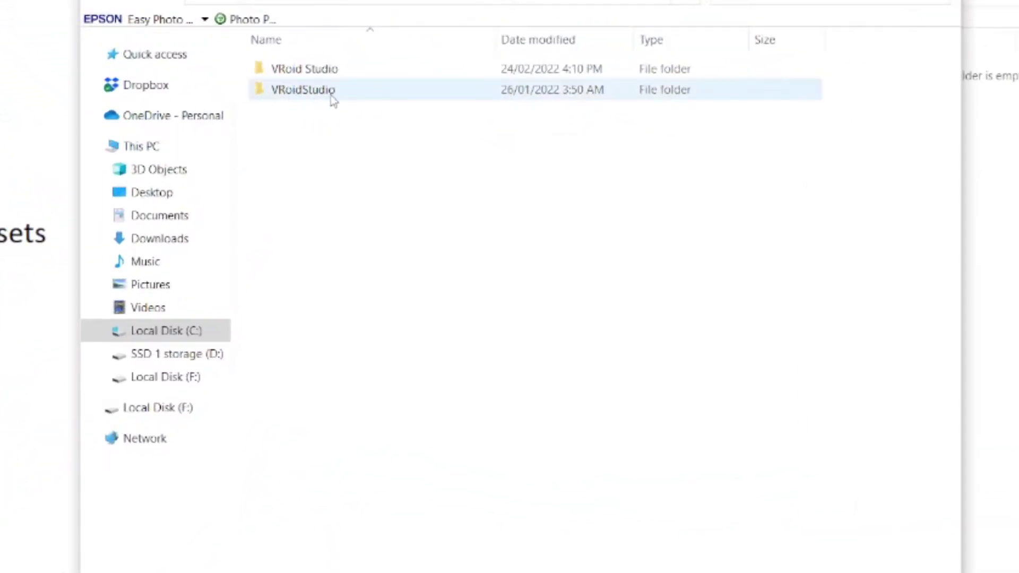
Open VRoidStudio\hair_presets, check the contents of the preset1017 folder, and return to hair_presets.
mouse_move(331, 96)
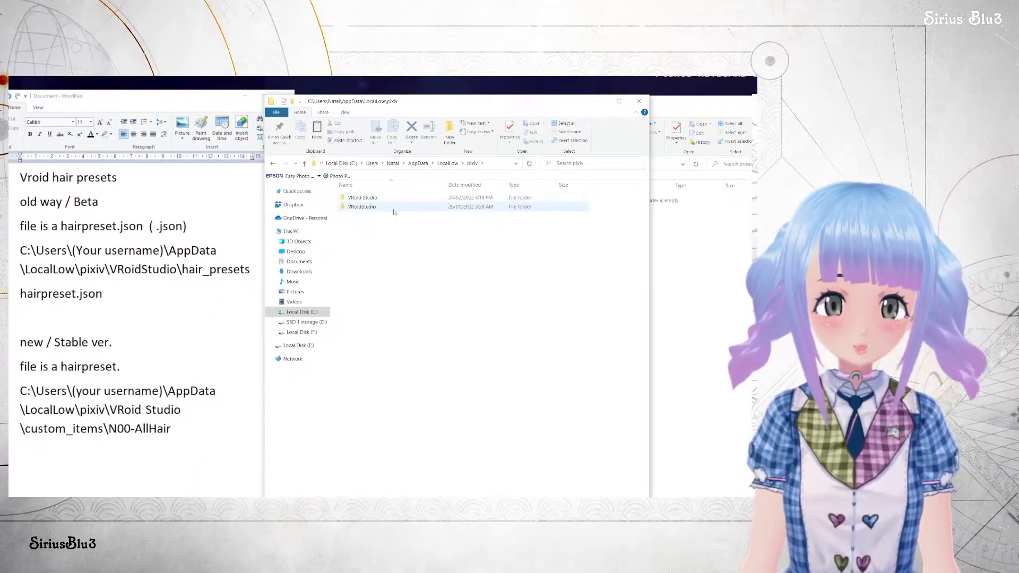
double_click(366, 207)
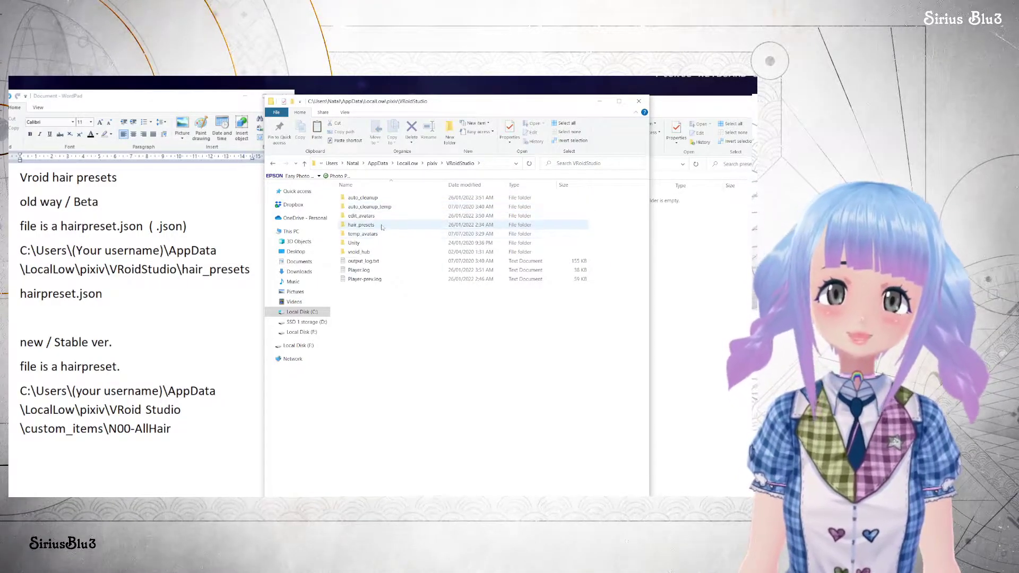
double_click(382, 225)
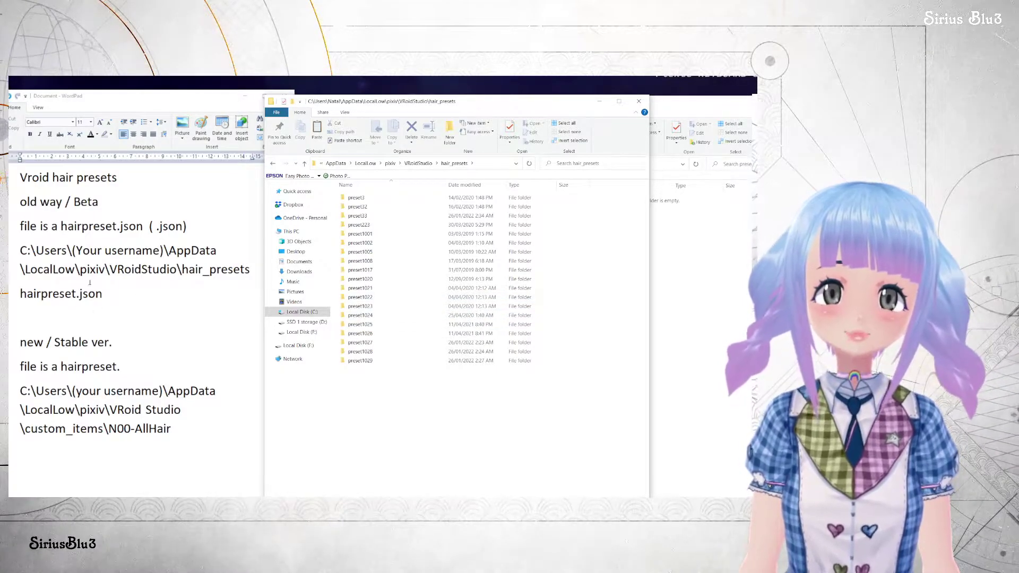
double_click(416, 270)
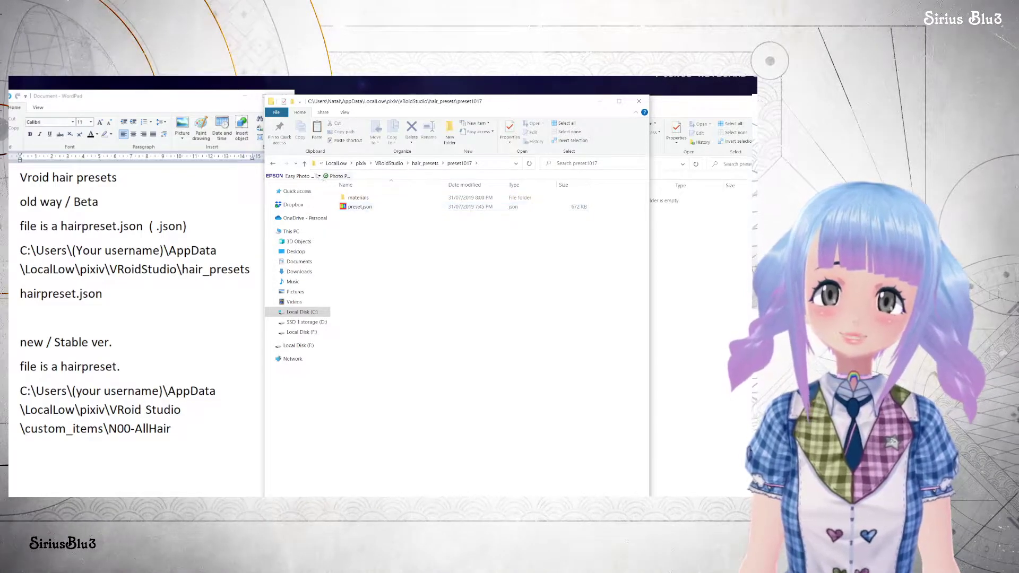
key("alt+Left")
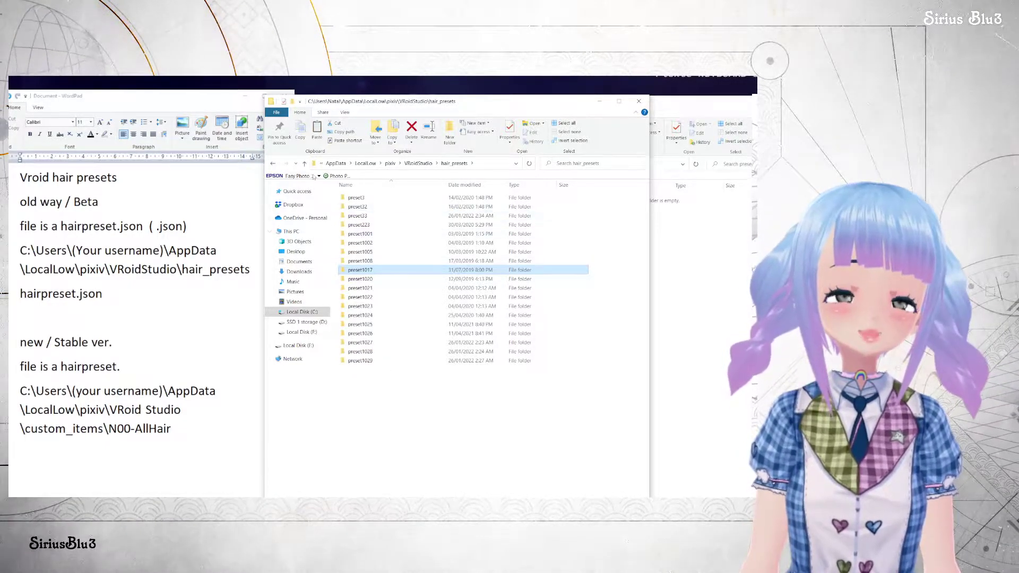
Go back to the pixiv folder, view VRoid Studio\custom_items\N00-AllHair, and return to custom_items.
left_click(304, 165)
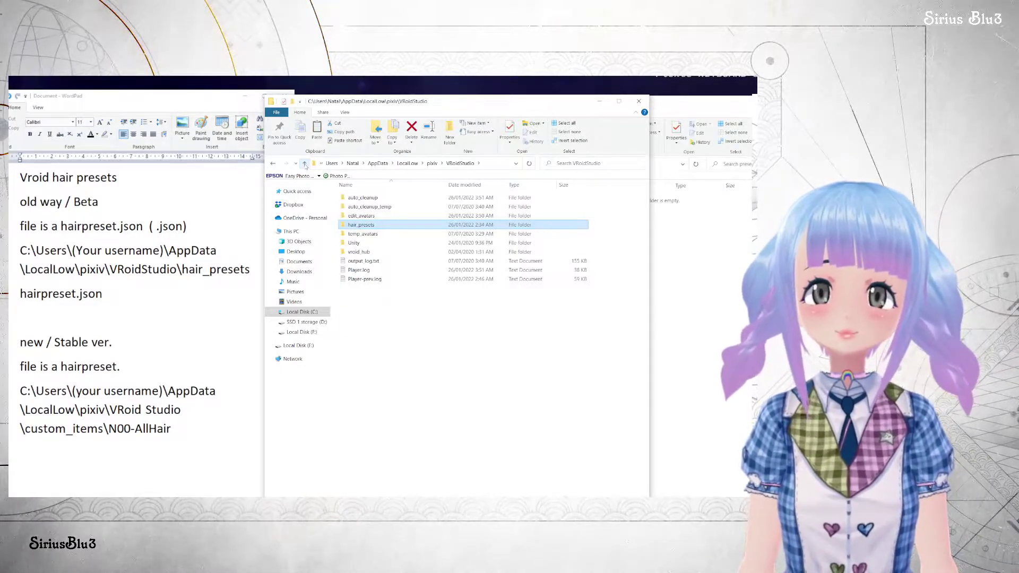
left_click(305, 164)
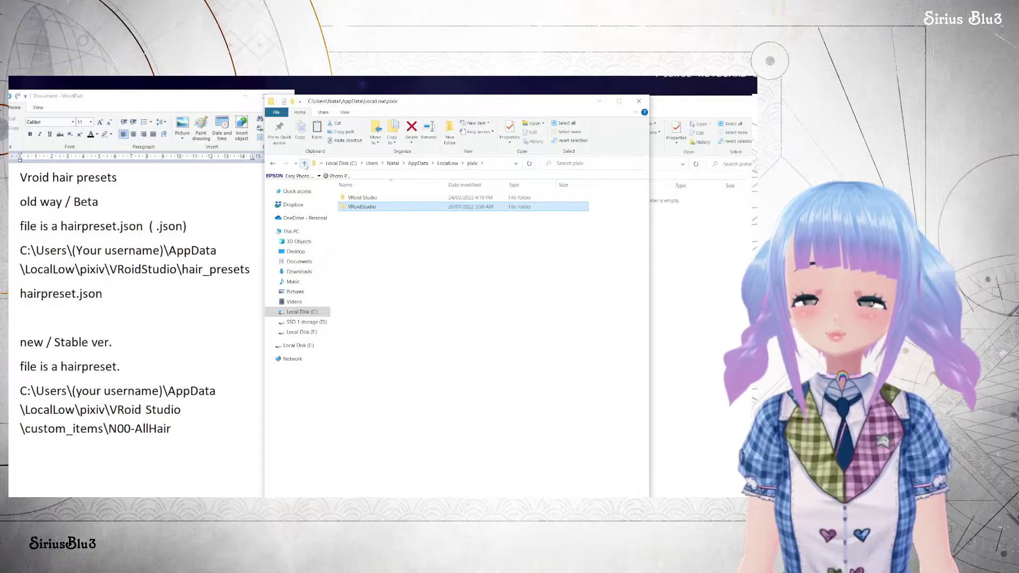
left_click(356, 198)
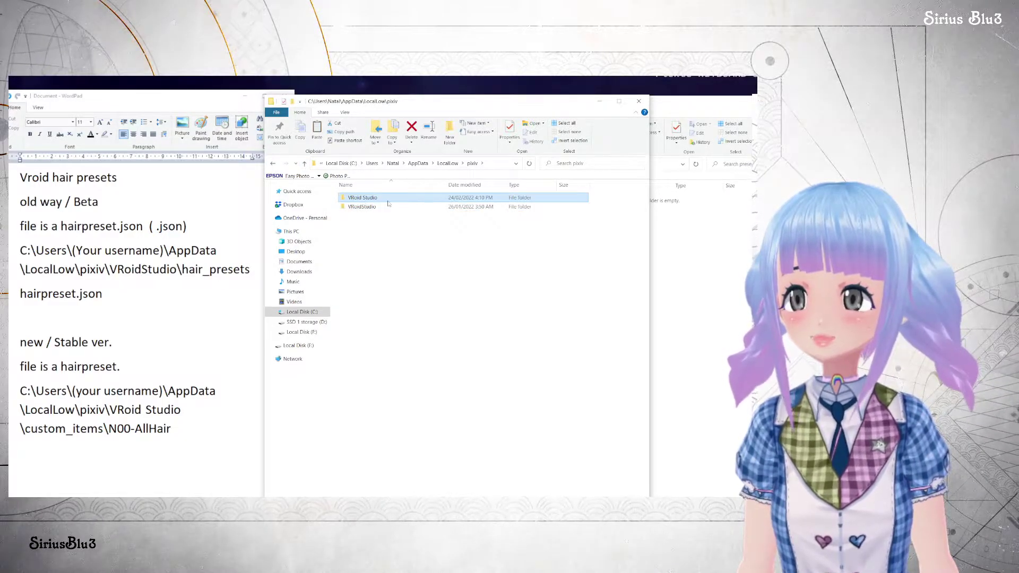
double_click(387, 200)
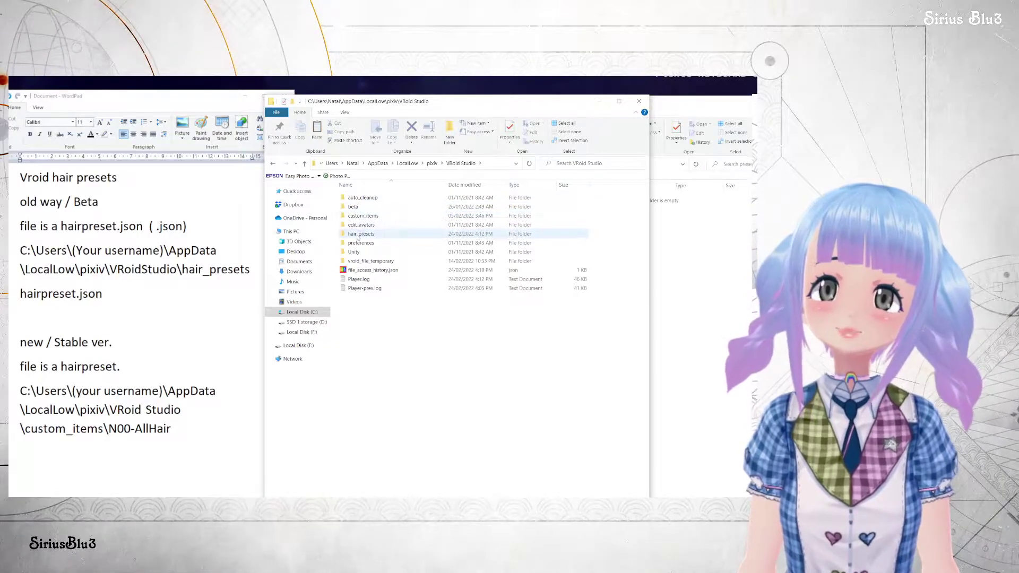
left_click(373, 216)
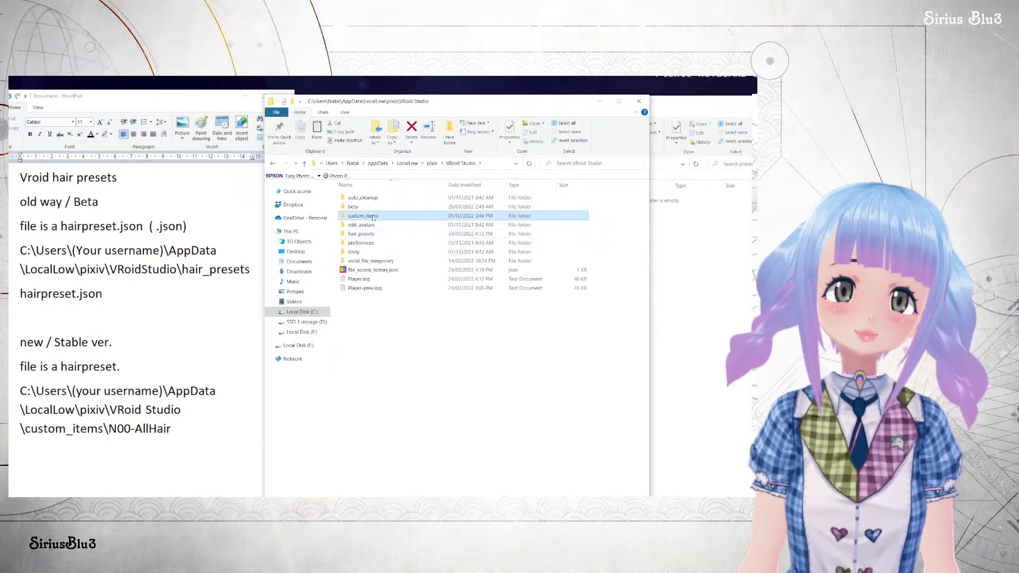
double_click(373, 217)
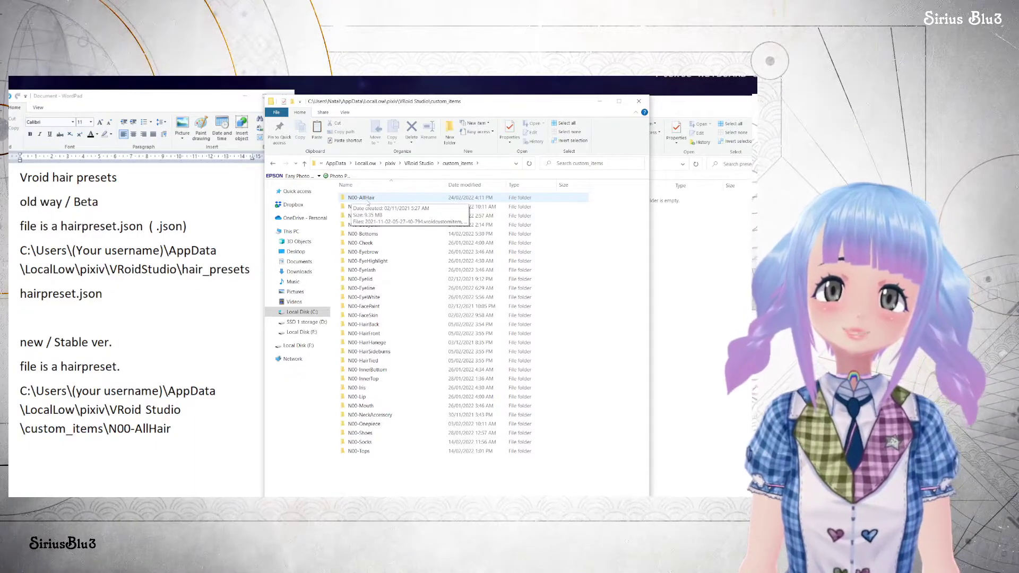
double_click(366, 198)
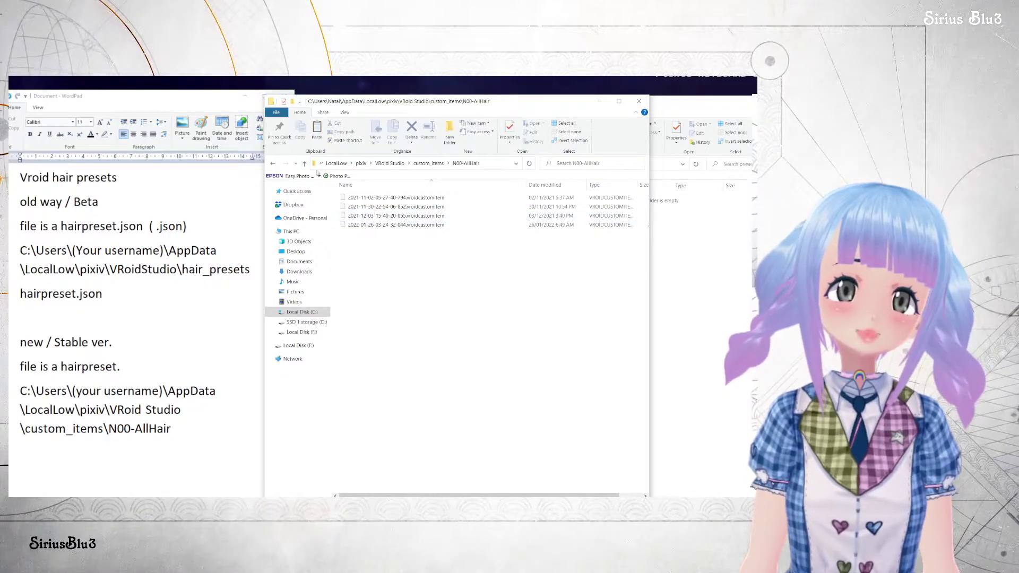
left_click(305, 164)
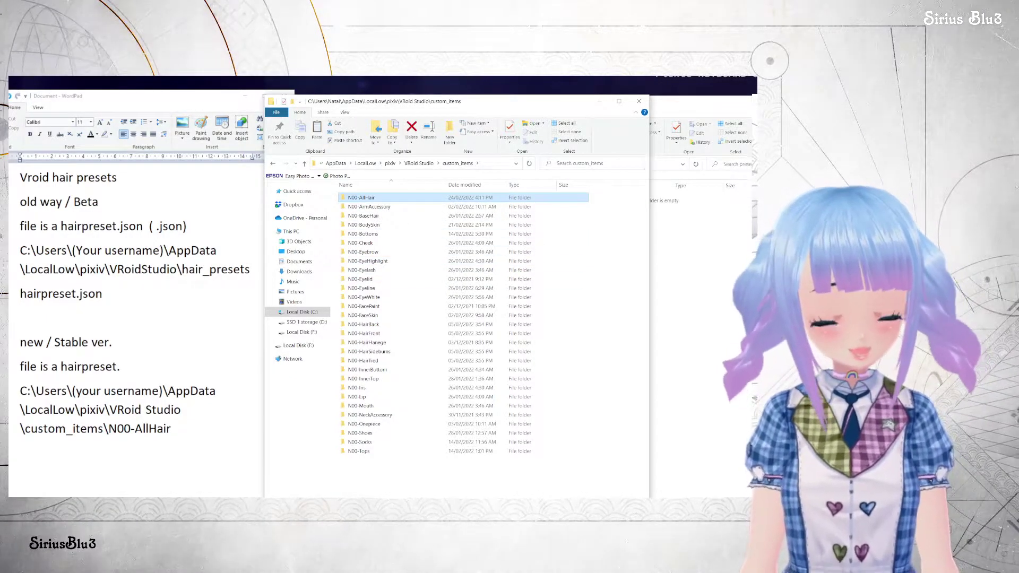
Switch to VRoid Studio, reposition its window, and show the custom items for the front hair.
key("alt+Tab")
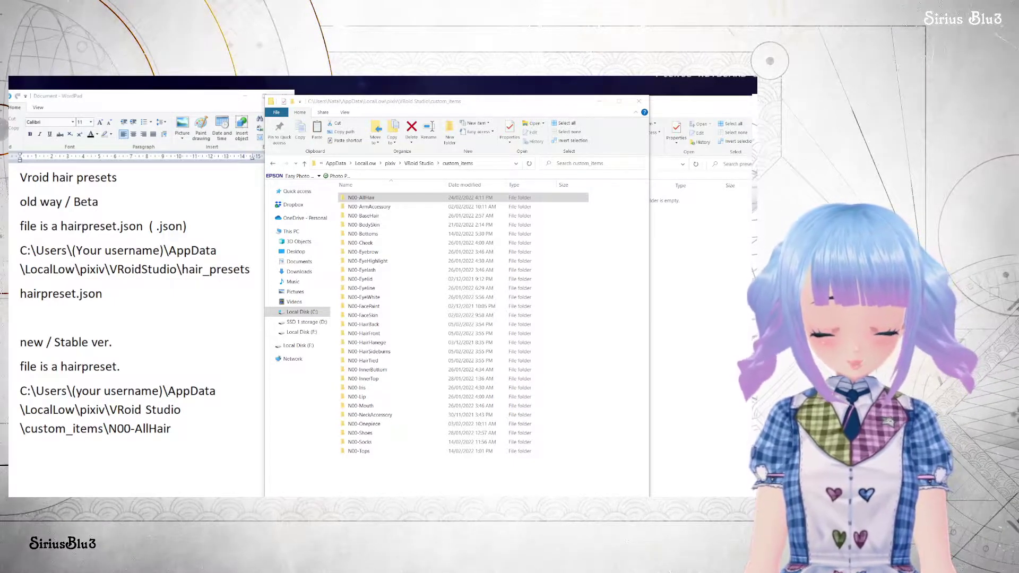
key("alt+Tab")
left_click_drag(242, 120, 141, 90)
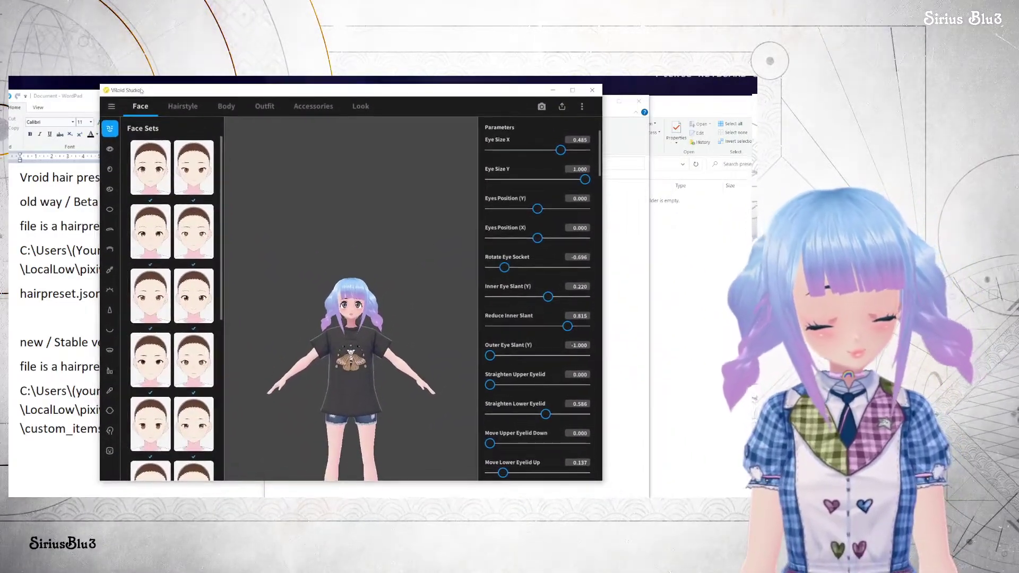
left_click(175, 103)
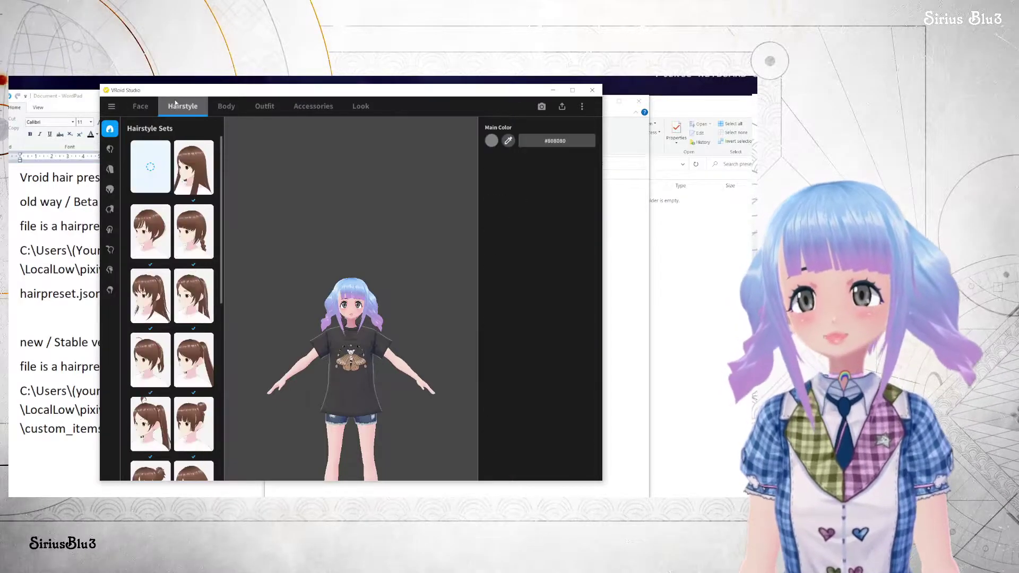
left_click(111, 150)
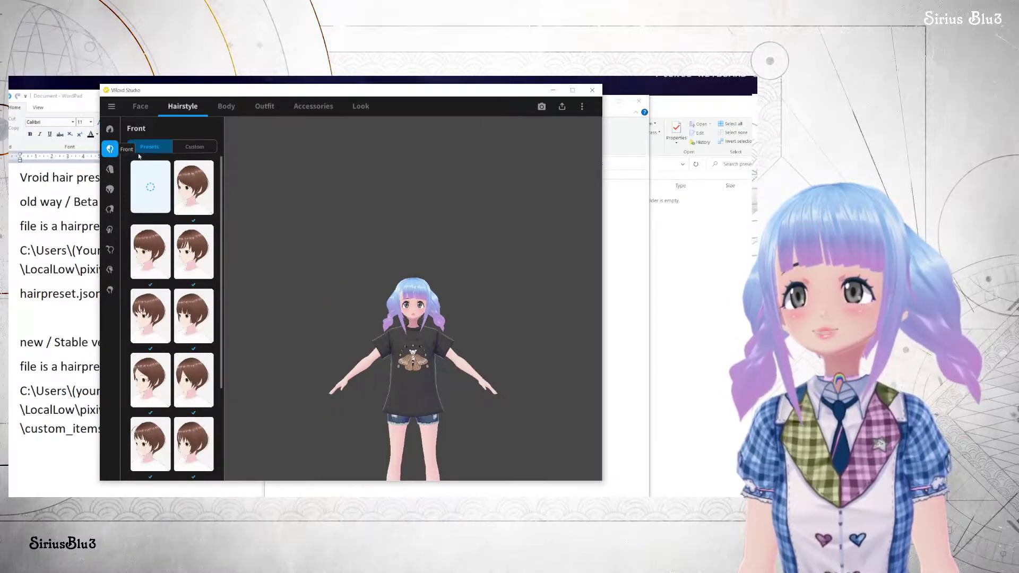
left_click(194, 148)
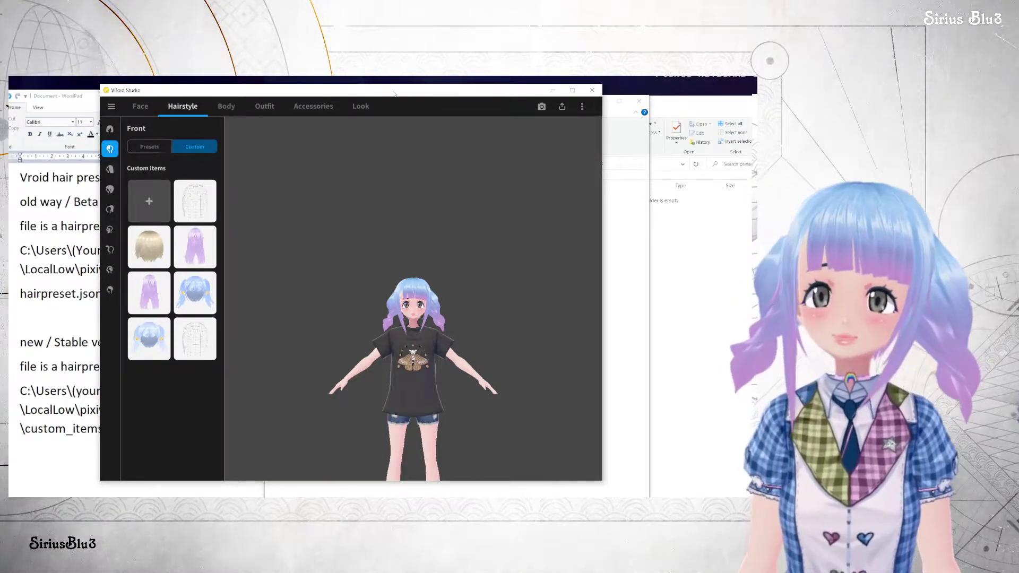
Move the VRoid Studio window beside File Explorer and open the N00-HairFront folder in custom_items.
left_click_drag(395, 94, 314, 108)
left_click(563, 266)
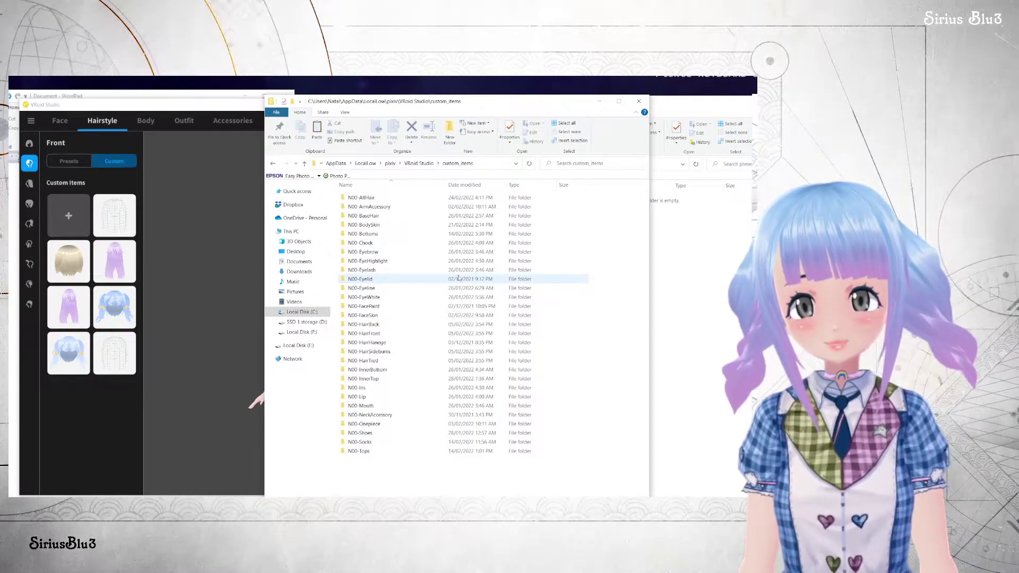
double_click(401, 333)
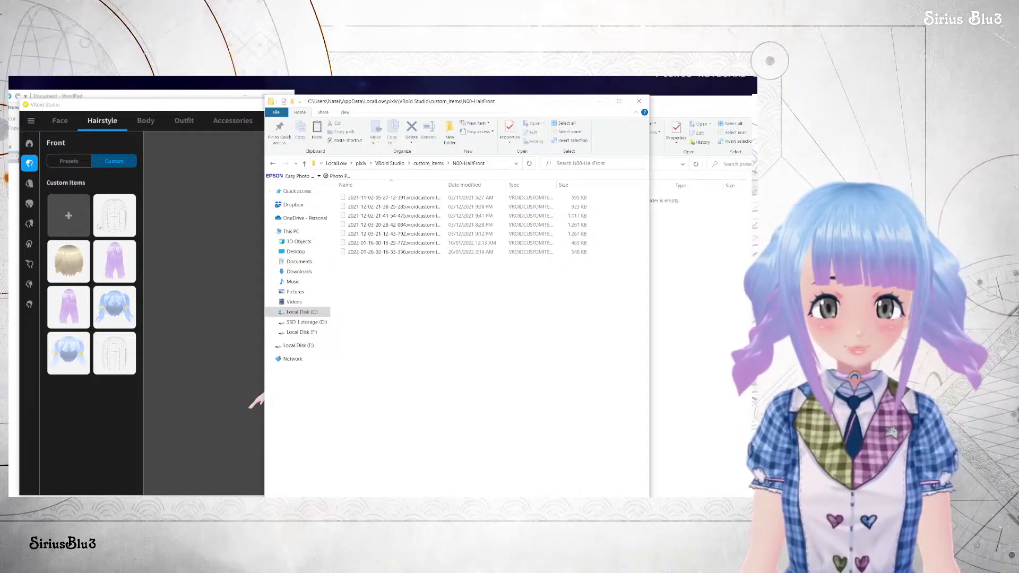
Delete the first custom item for the front hair and check the N00-HairFront folder, moving File Explorer clear of VRoid Studio.
left_click(114, 215)
right_click(121, 196)
left_click(130, 238)
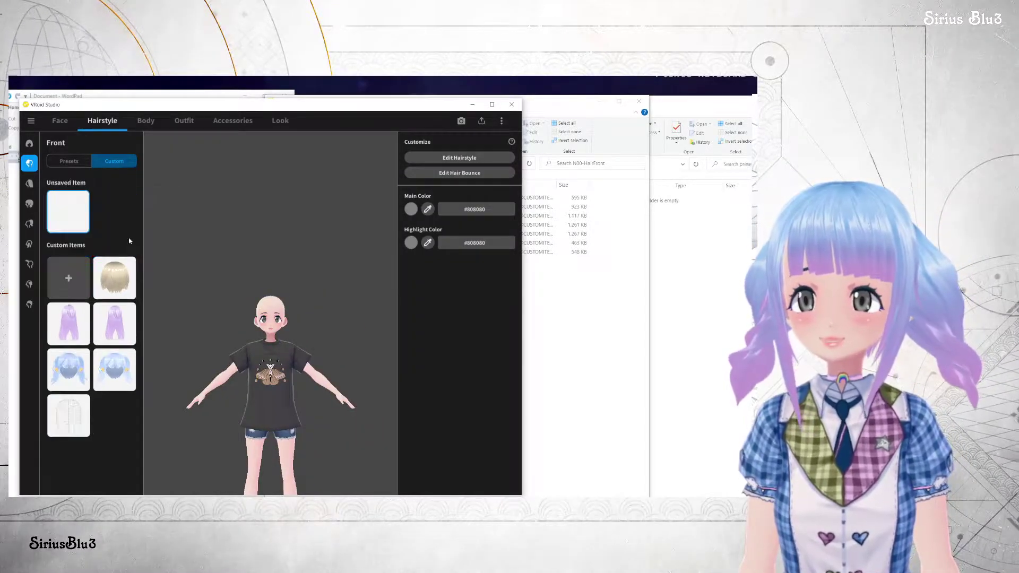
left_click(555, 304)
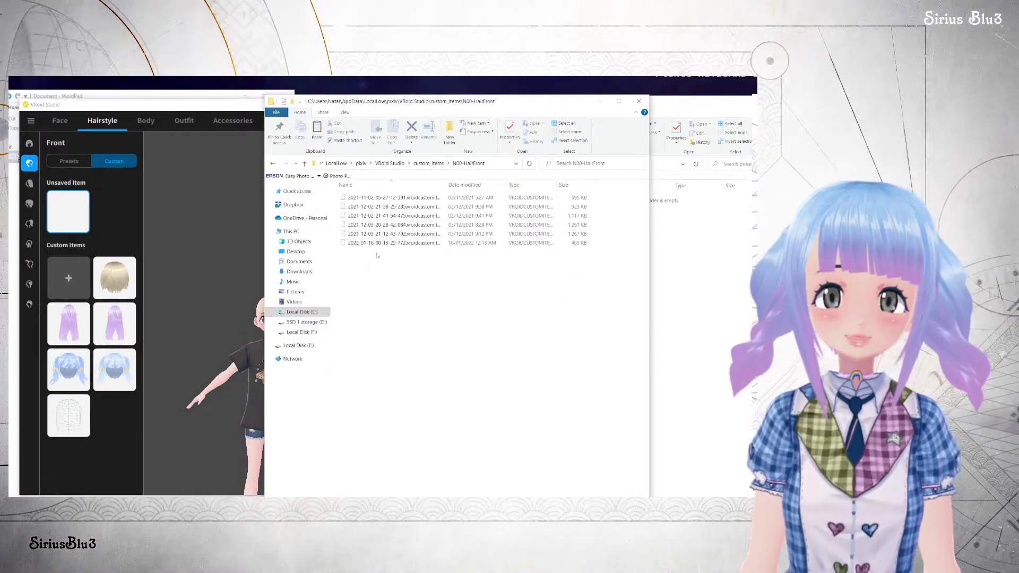
left_click_drag(373, 107, 543, 114)
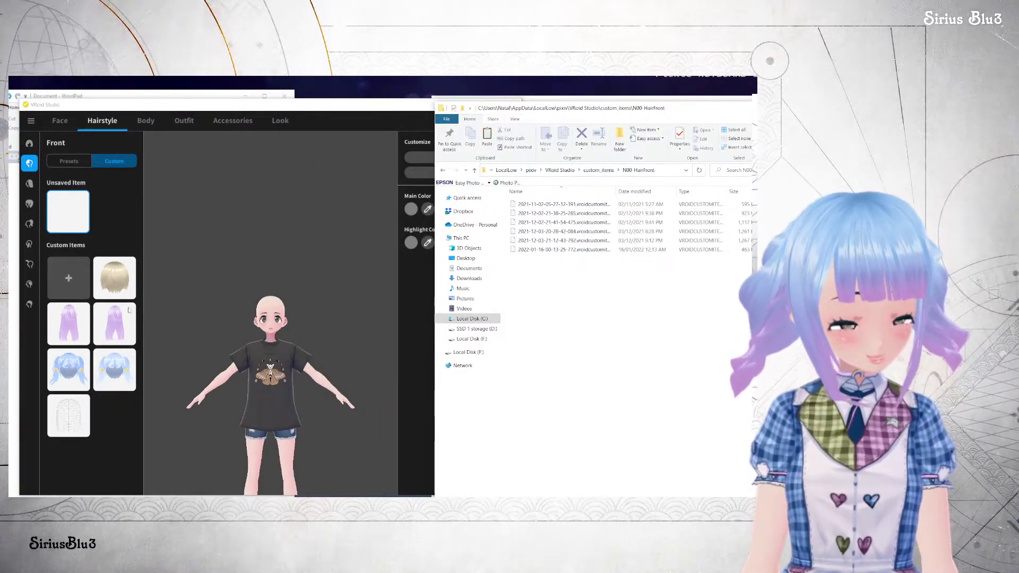
Delete the remaining white hair item at the end of the front hair's custom items in VRoid Studio.
left_click(251, 129)
right_click(66, 418)
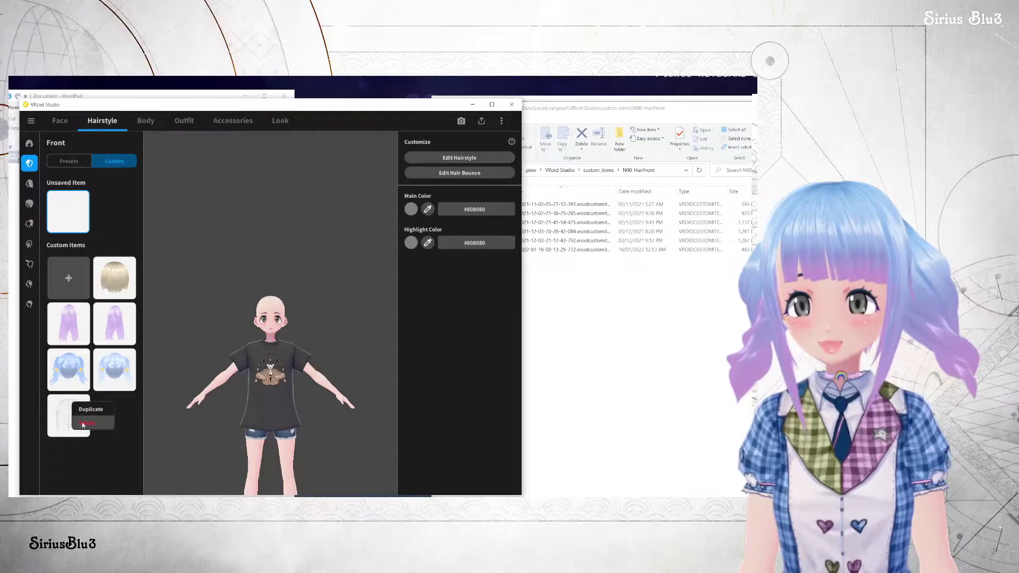
left_click(84, 423)
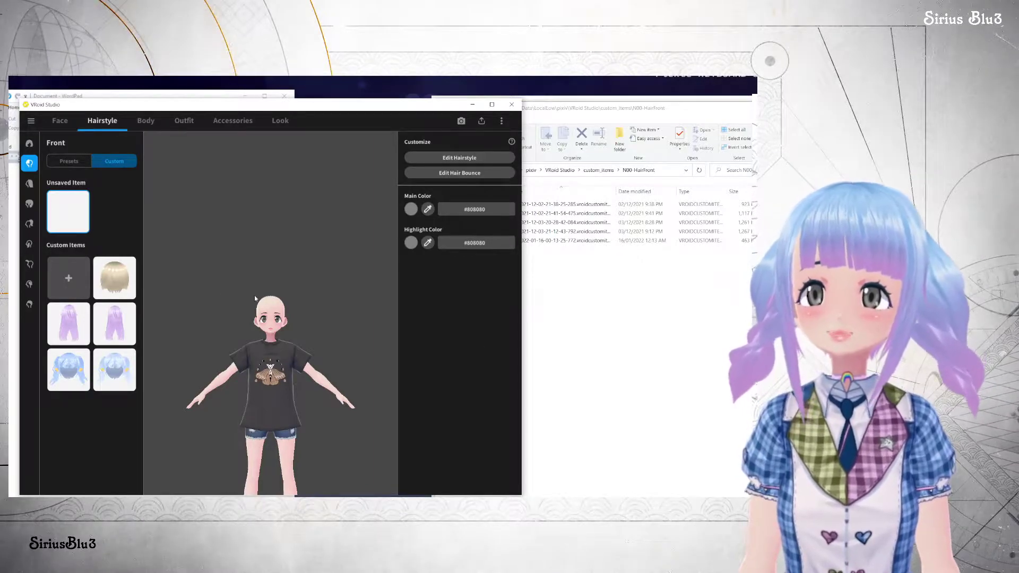
Preview the last light-blue front hair custom item on the model up close.
left_click(114, 369)
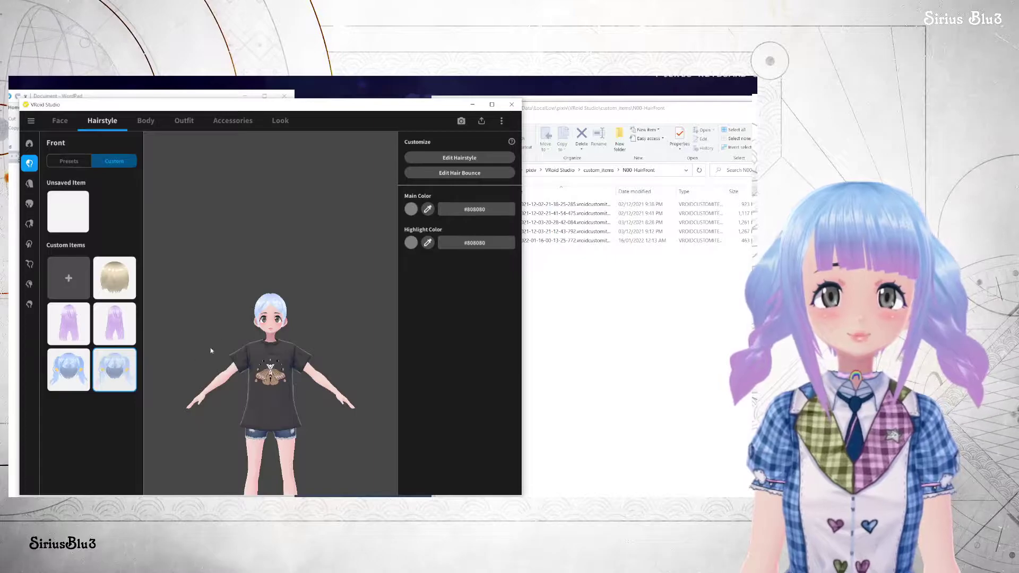
left_click_drag(222, 374, 296, 393)
scroll(310, 366, "up", 5)
scroll(312, 366, "up", 5)
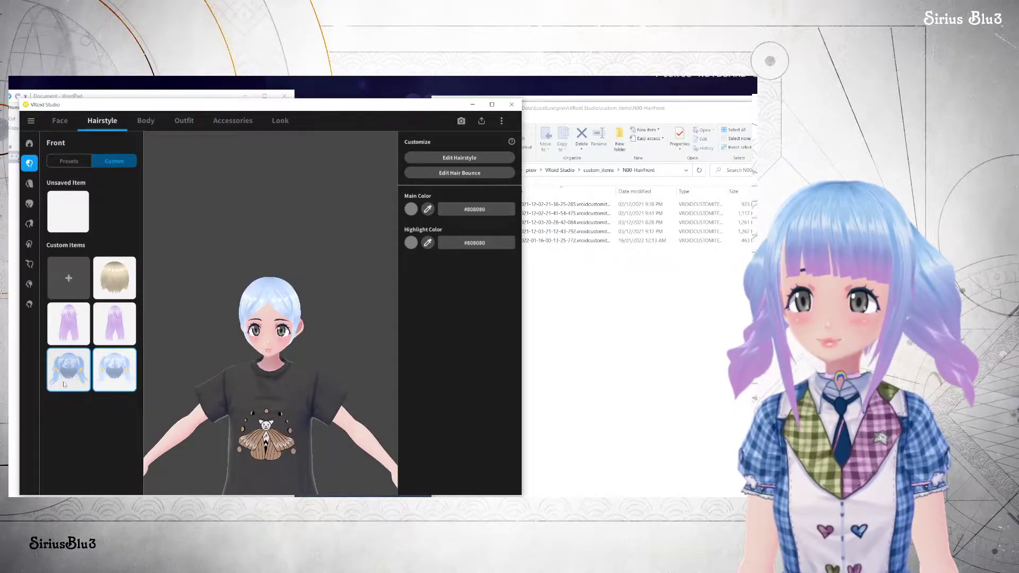
Show the custom items for the back hair, and open the N00-AllHair folder in custom_items in File Explorer.
left_click(29, 183)
left_click(563, 240)
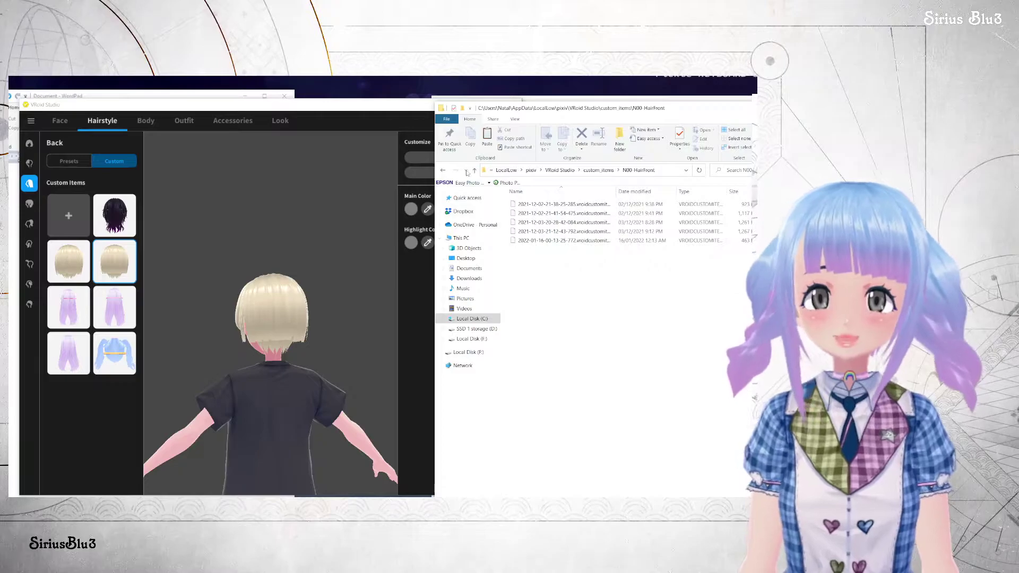
left_click(475, 170)
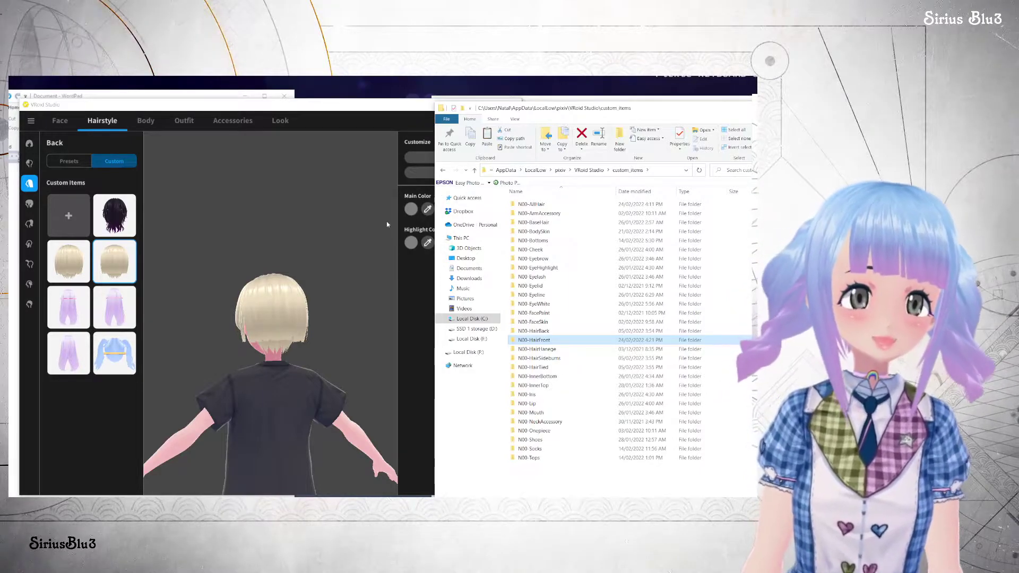
double_click(533, 205)
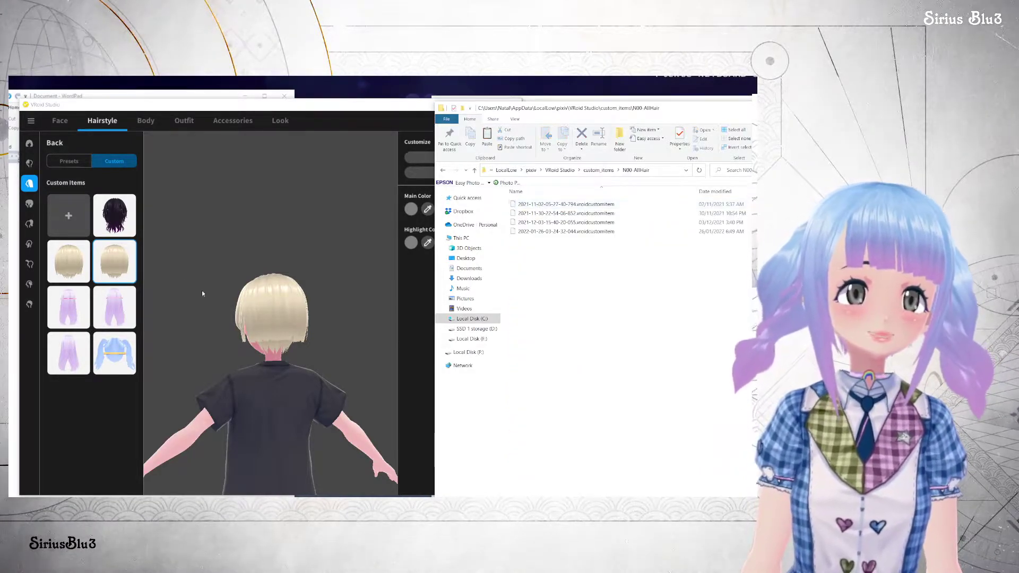
Show the Overall Hair custom items in VRoid Studio and preview the first one on the model.
left_click(29, 204)
left_click(109, 162)
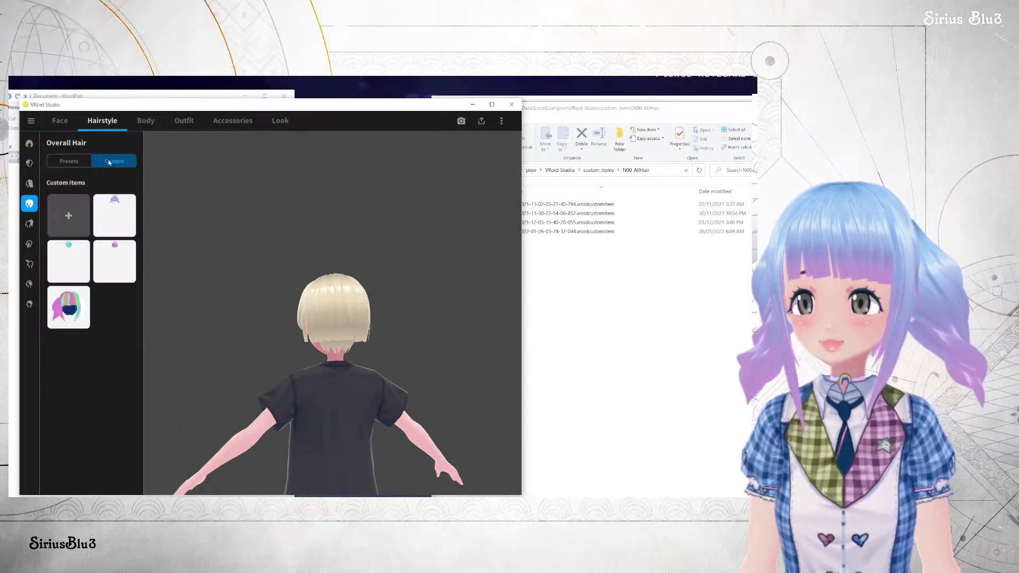
left_click(113, 212)
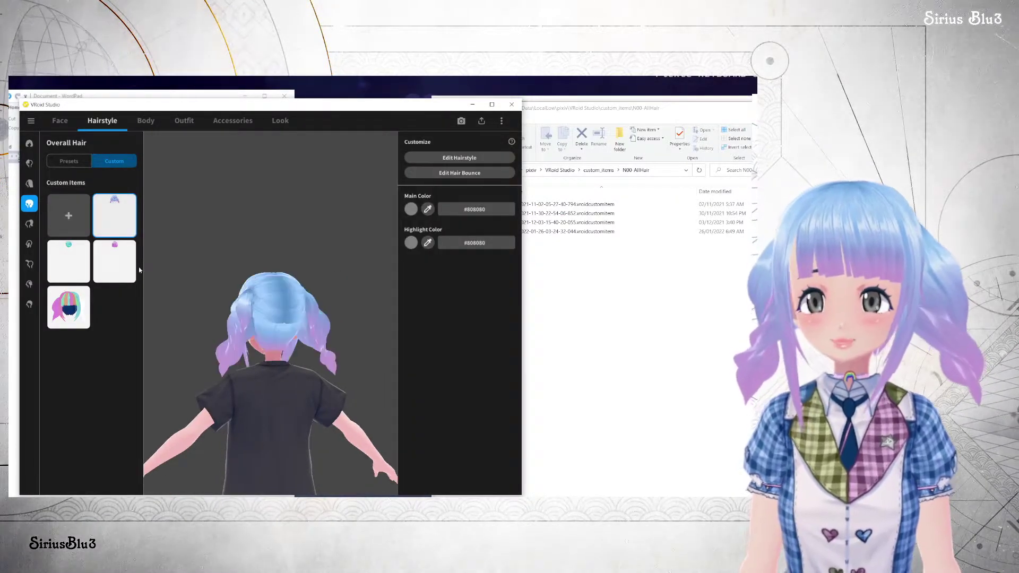
Copy all the .vroidcustomitem files from N00-AllHair into the D:\VRoid\presets video folder.
left_click(568, 344)
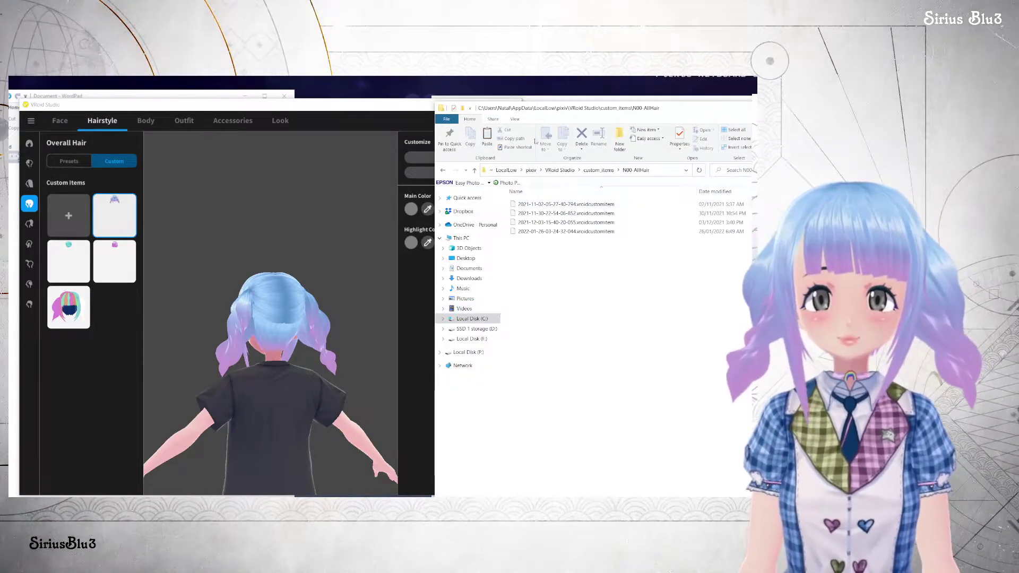
left_click(719, 318)
left_click_drag(399, 272, 386, 212)
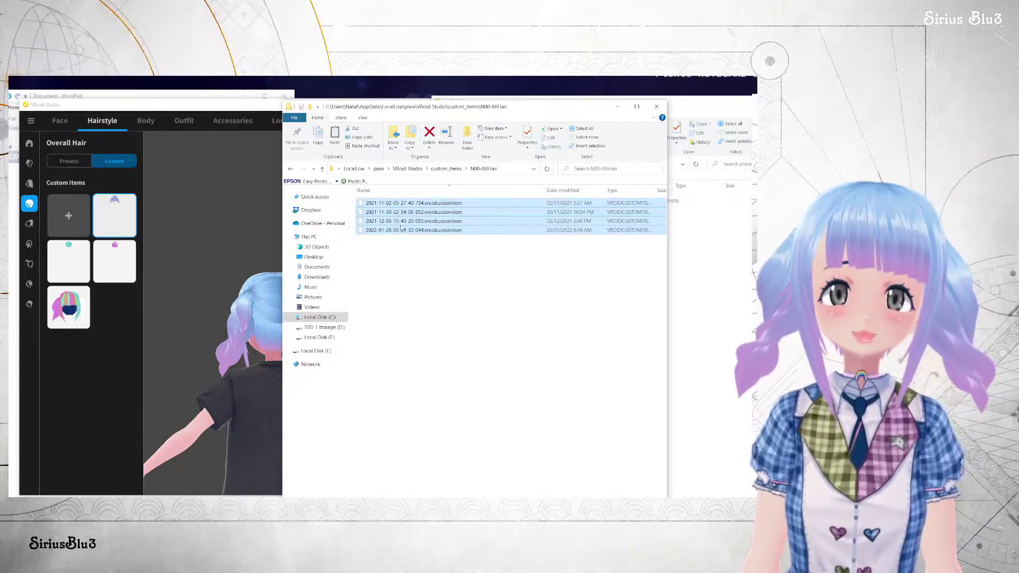
right_click(401, 231)
left_click(425, 355)
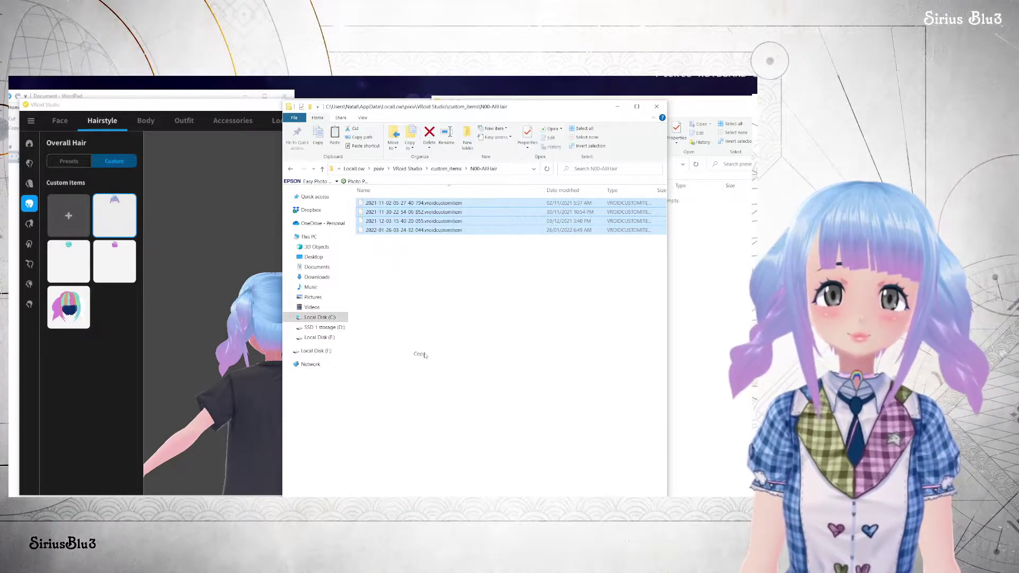
left_click(748, 273)
key("ctrl+v")
left_click(582, 269)
In VRoid Studio, apply the Overall Hair custom item with the multicoloured thumbnail and delete it from the custom items.
left_click(224, 342)
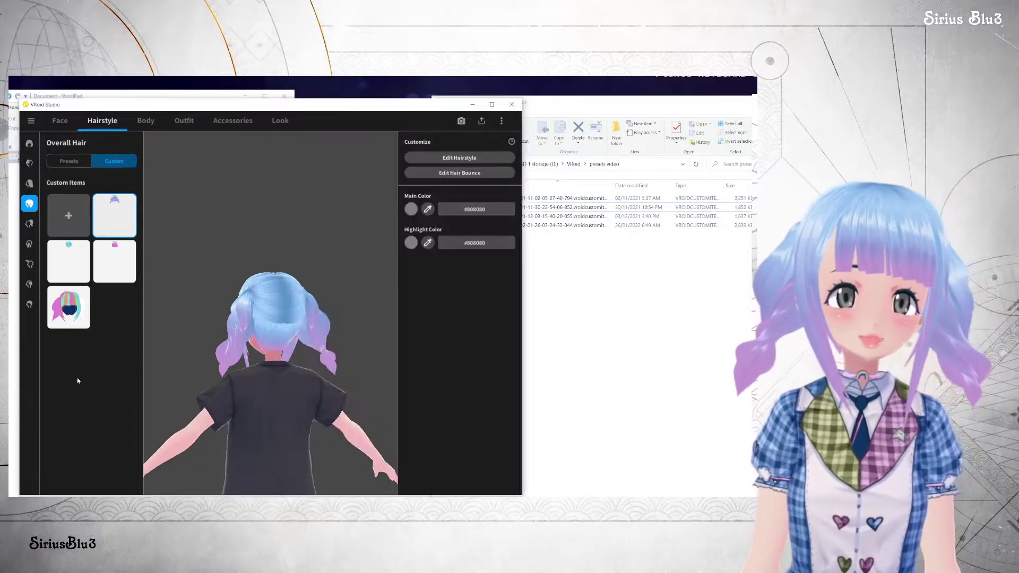
right_click(111, 219)
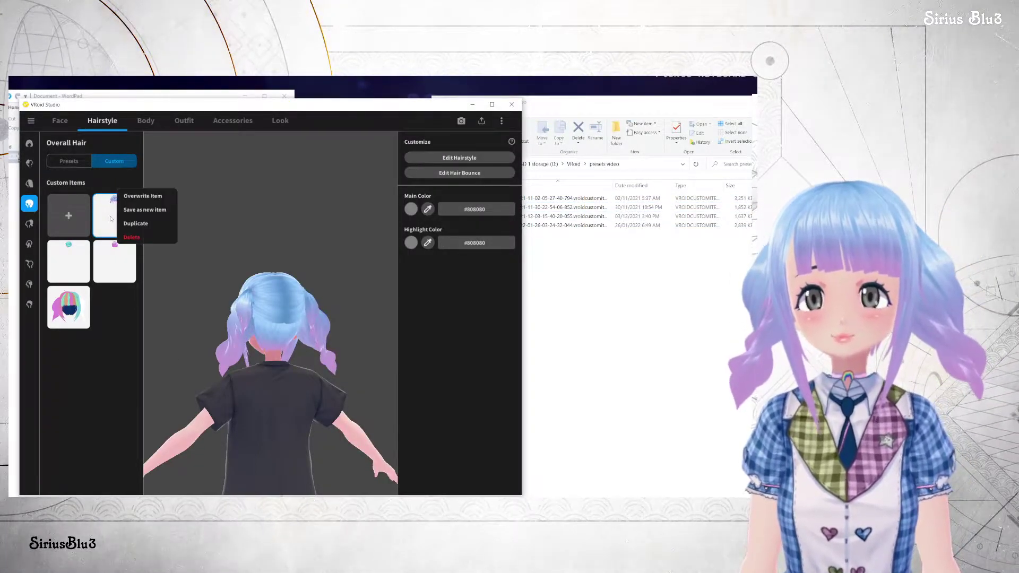
left_click(30, 325)
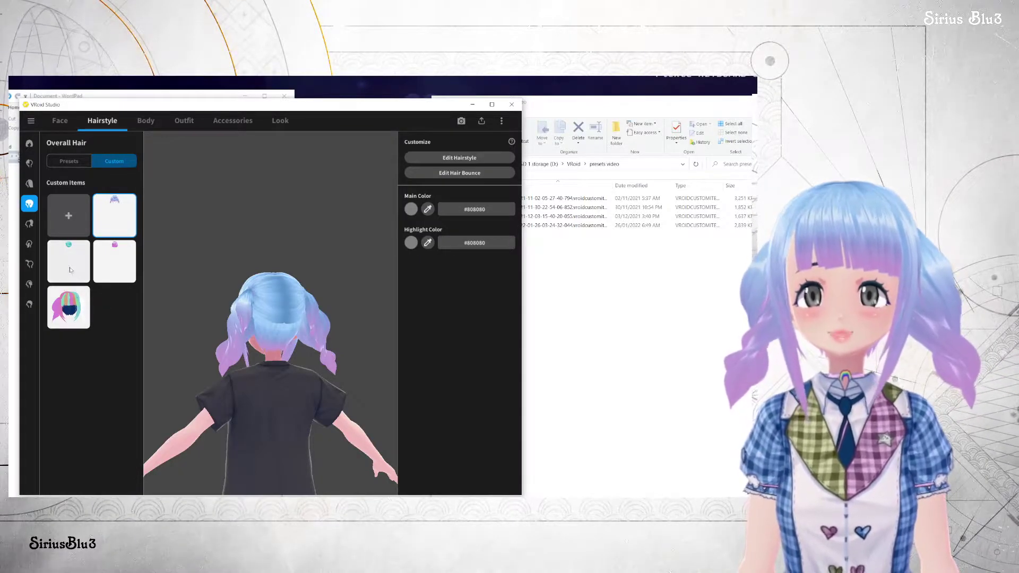
left_click(70, 312)
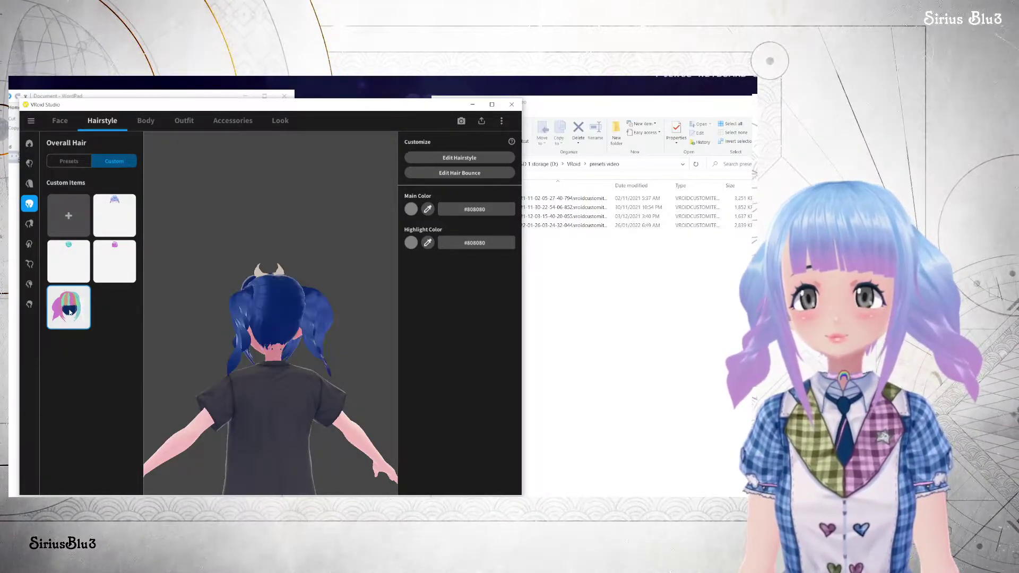
left_click_drag(210, 359, 248, 335)
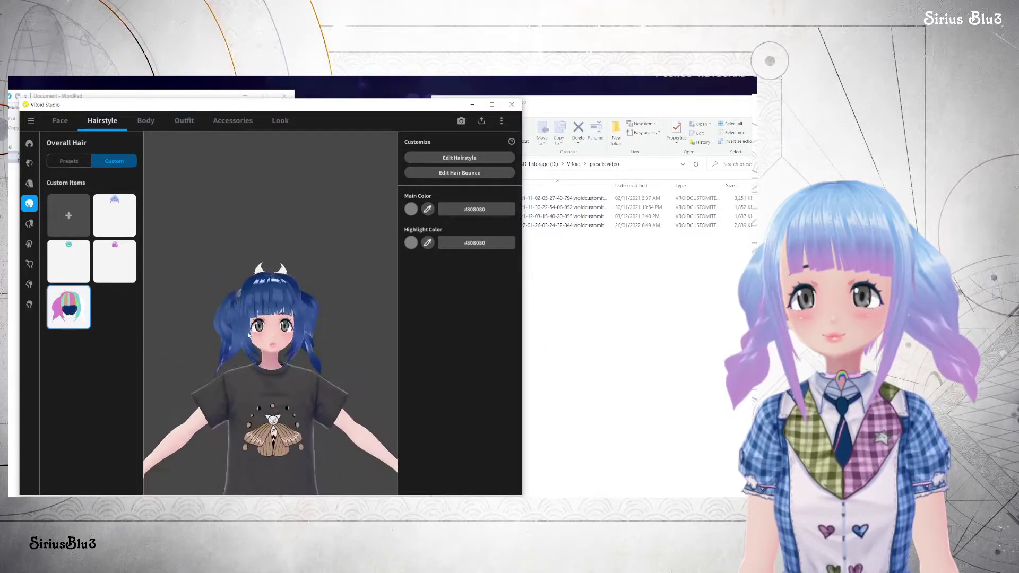
right_click(73, 310)
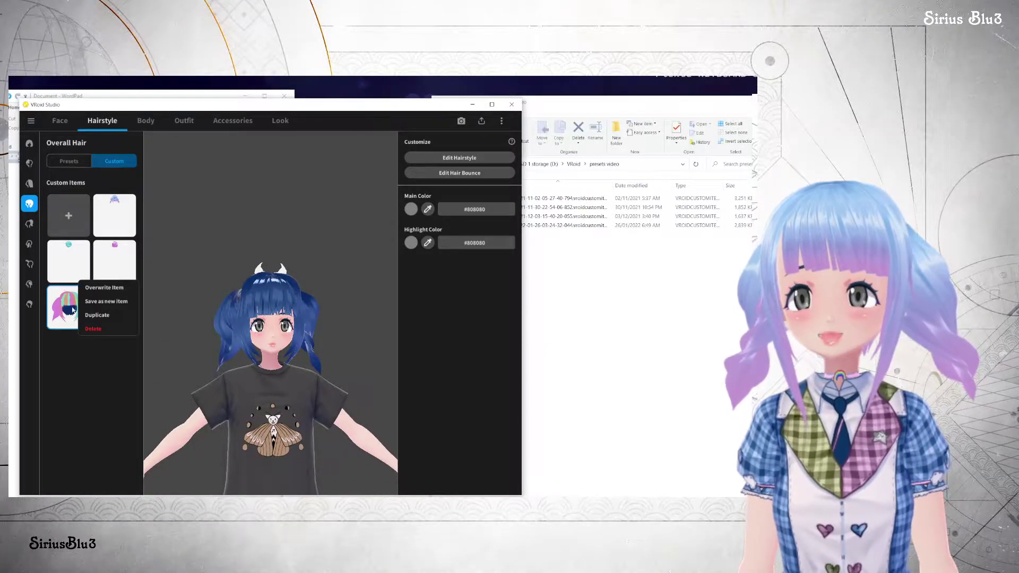
left_click(94, 329)
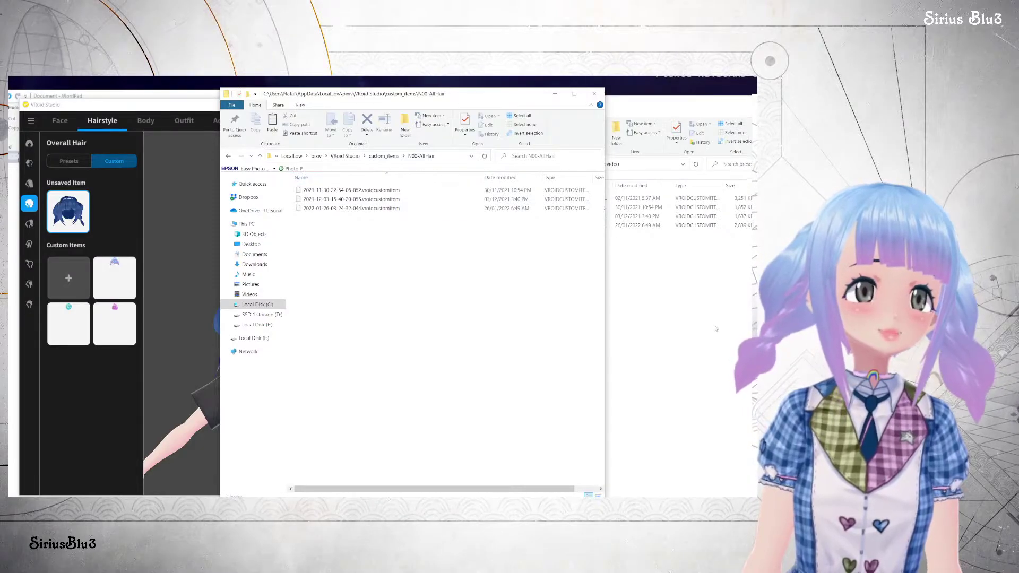
left_click(715, 329)
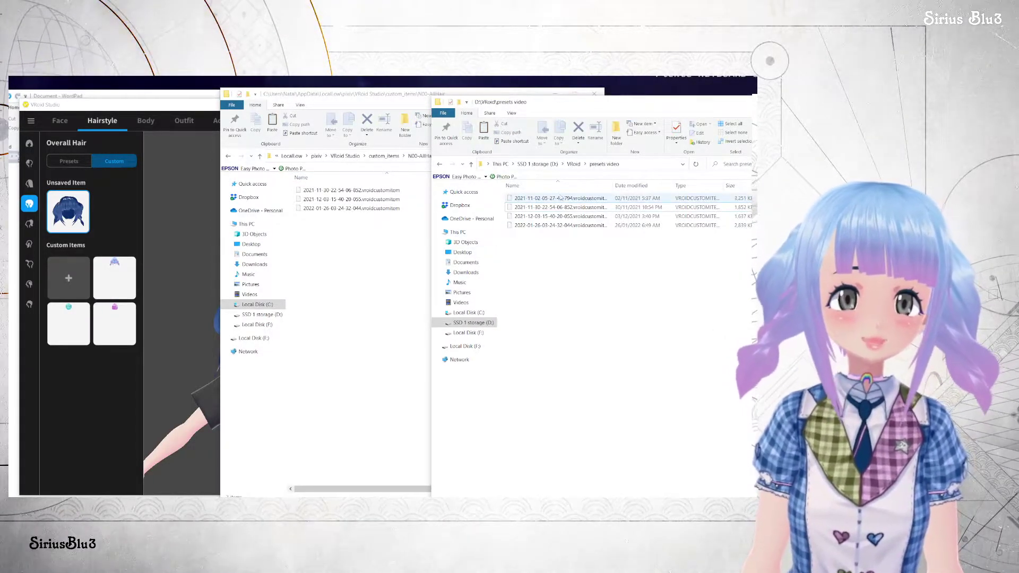
left_click(581, 199)
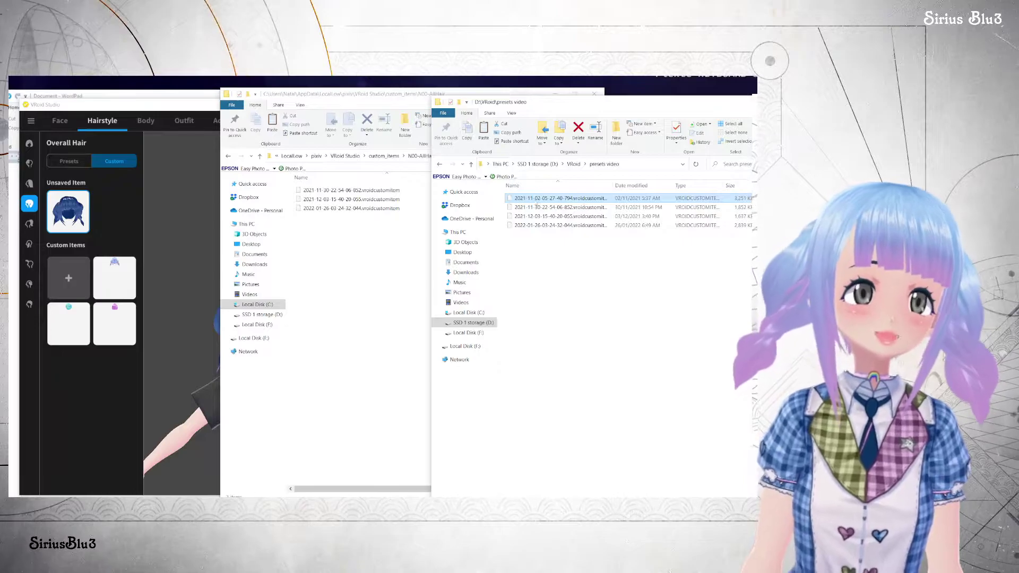
right_click(557, 198)
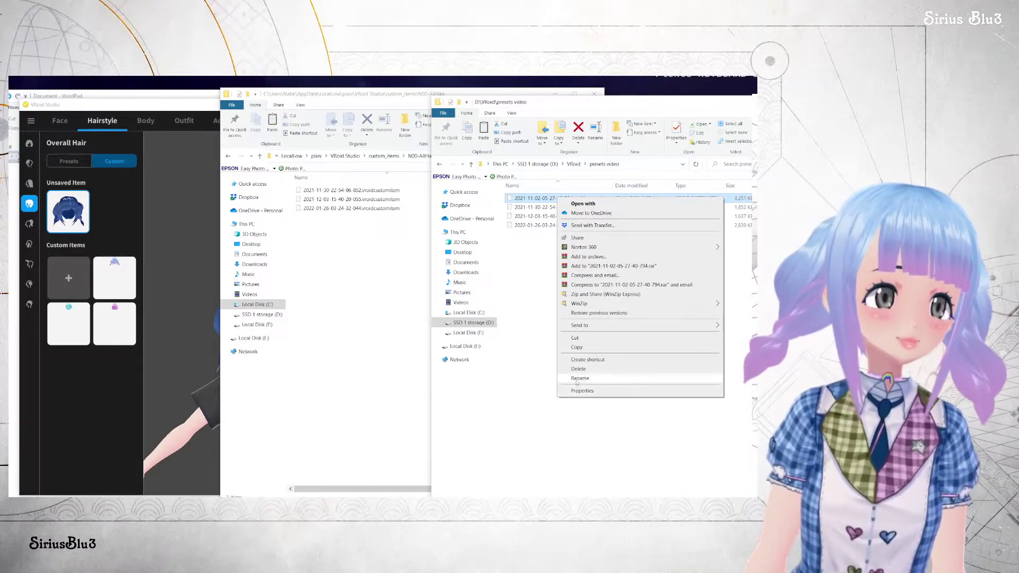
left_click(580, 378)
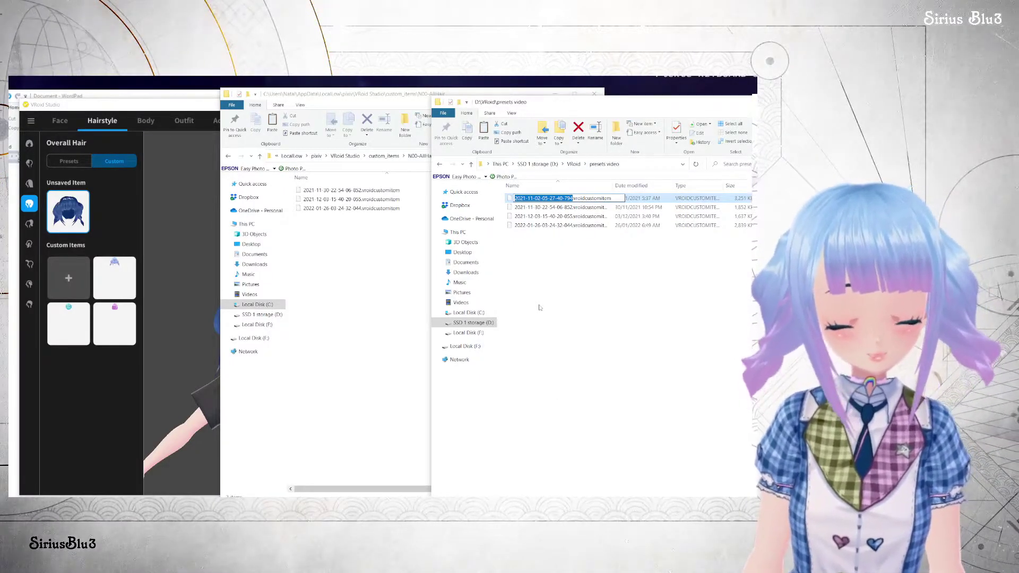
type("8")
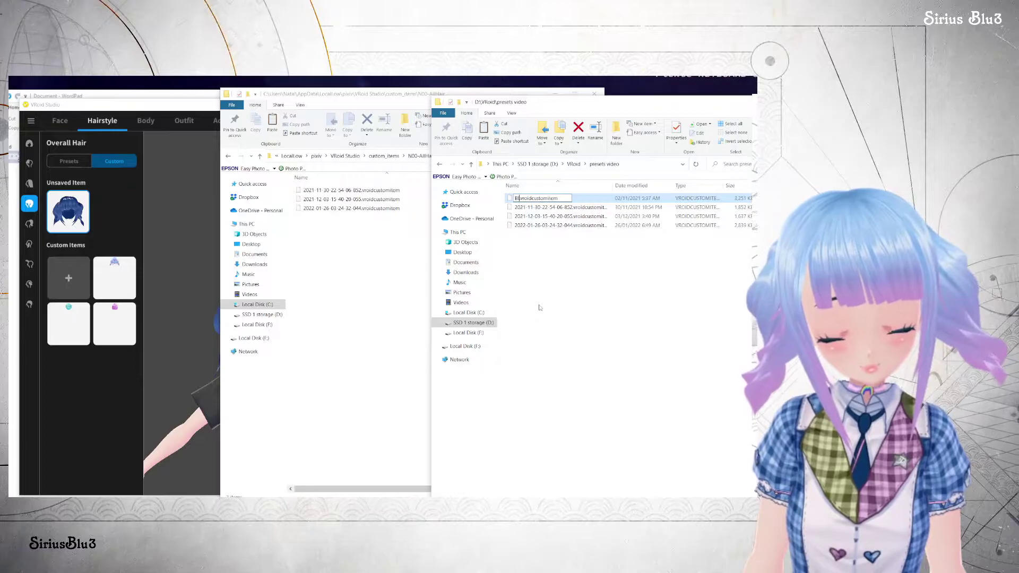
type("l")
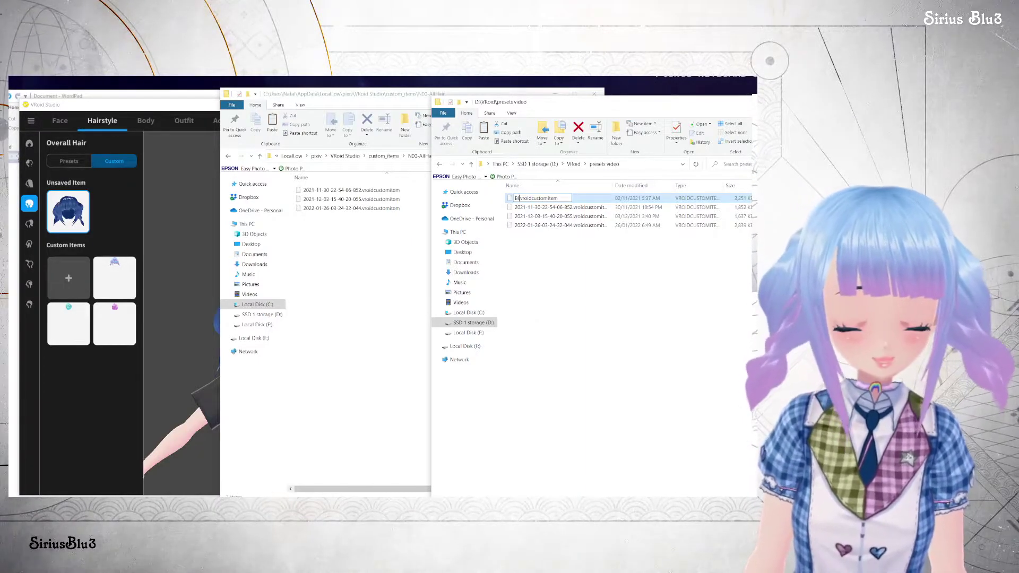
type("ue Monn")
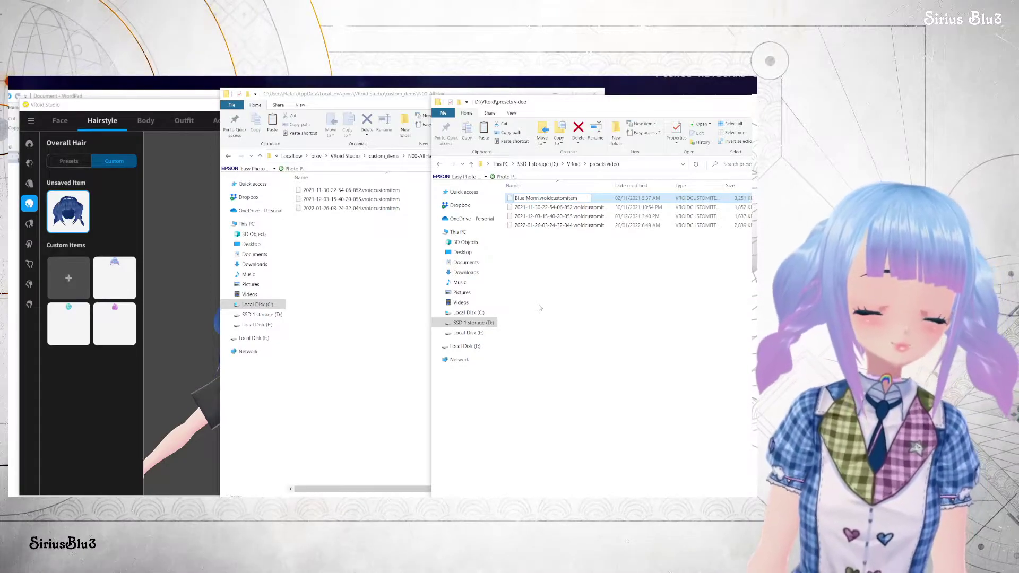
key("BackSpace")
key("BackSpace")
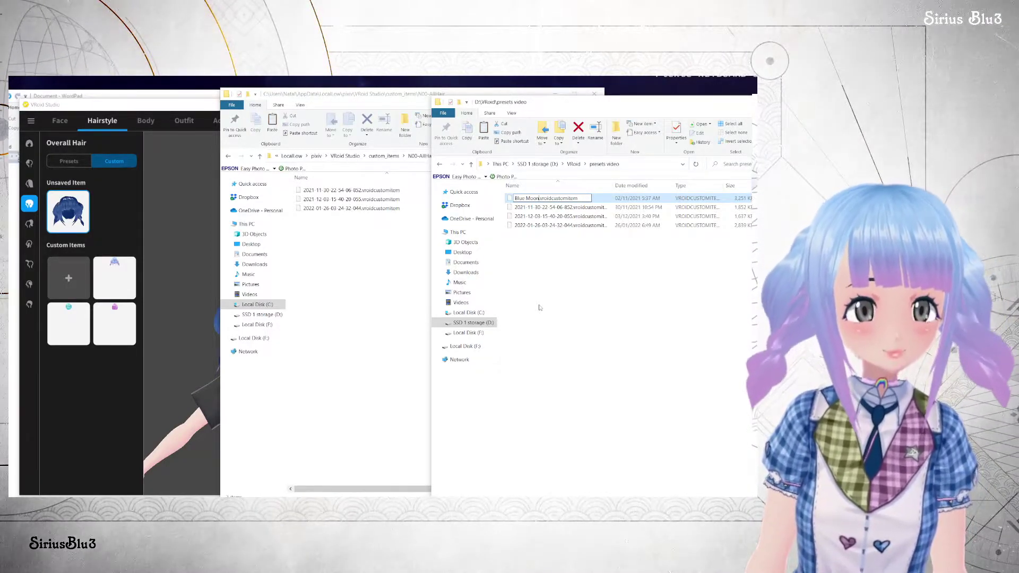
left_click(534, 305)
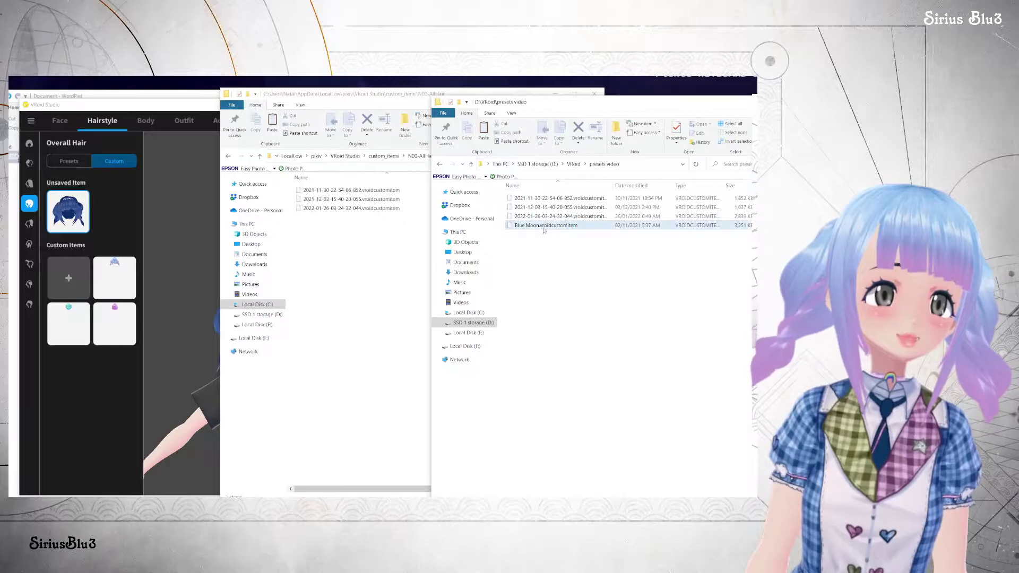
Copy Blue Moon.vroidcustomitem into the N00-AllHair folder and recheck the Overall Hair custom items in VRoid Studio.
left_click_drag(545, 230, 340, 289)
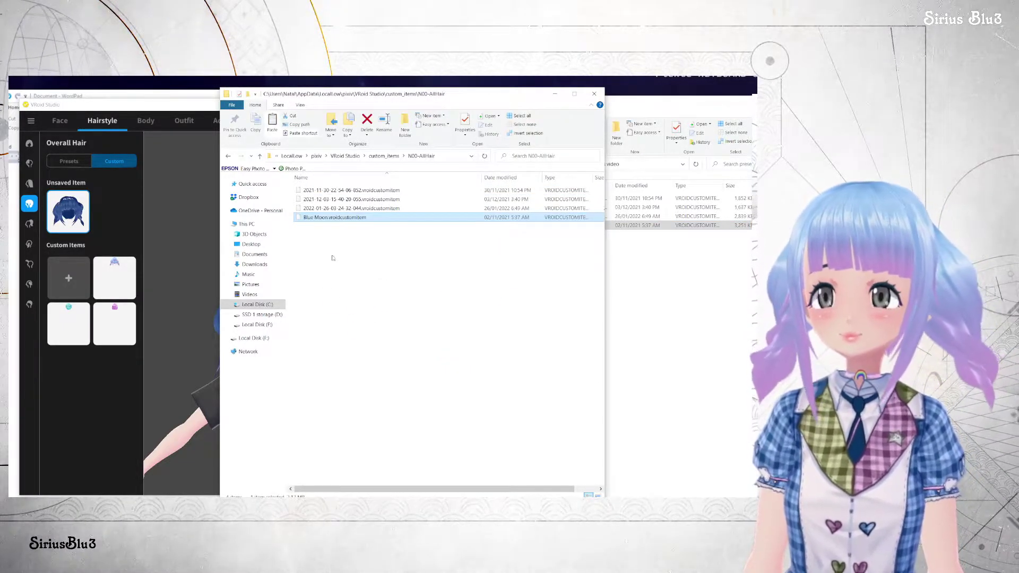
left_click(48, 241)
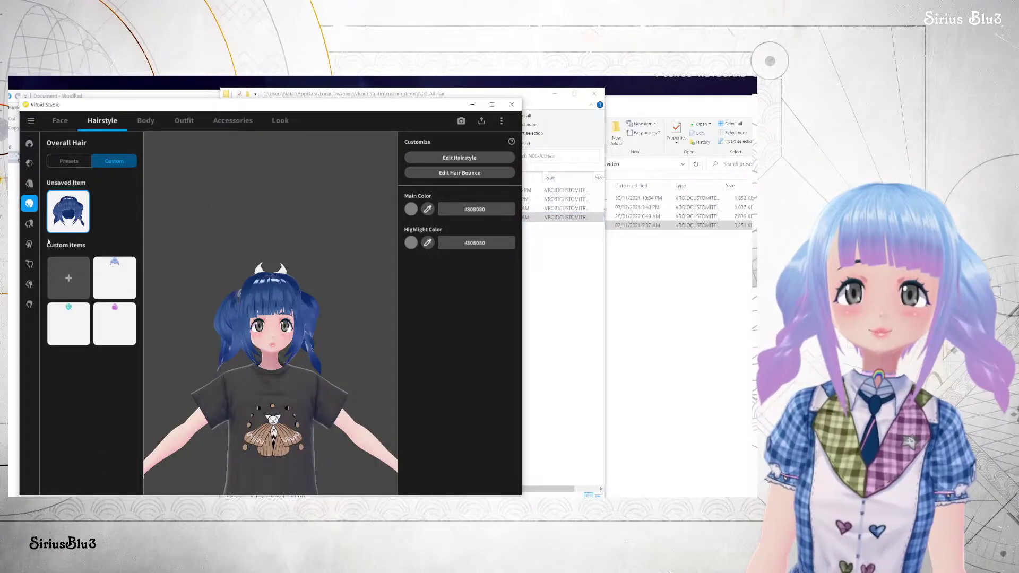
left_click(29, 183)
left_click(29, 203)
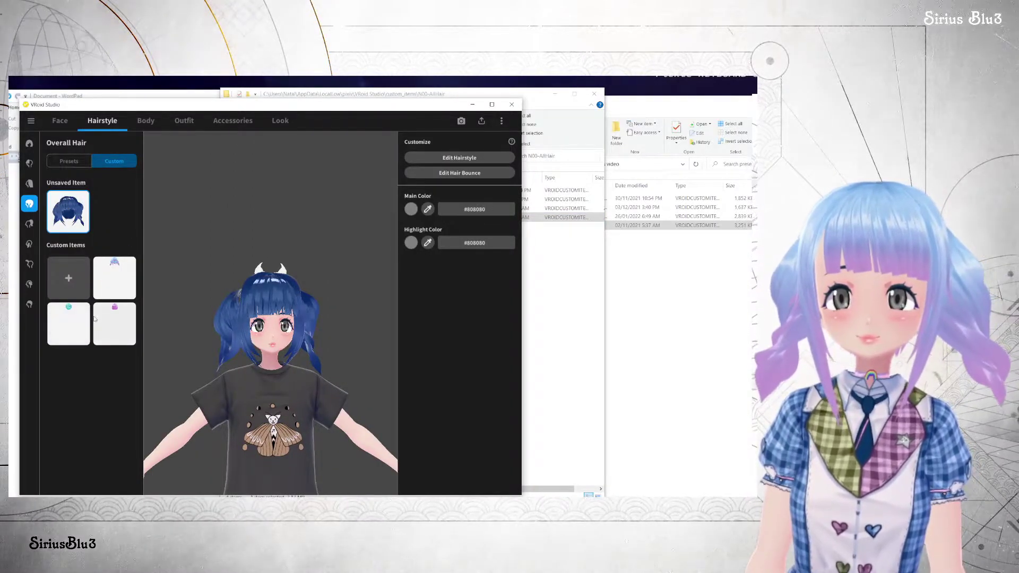
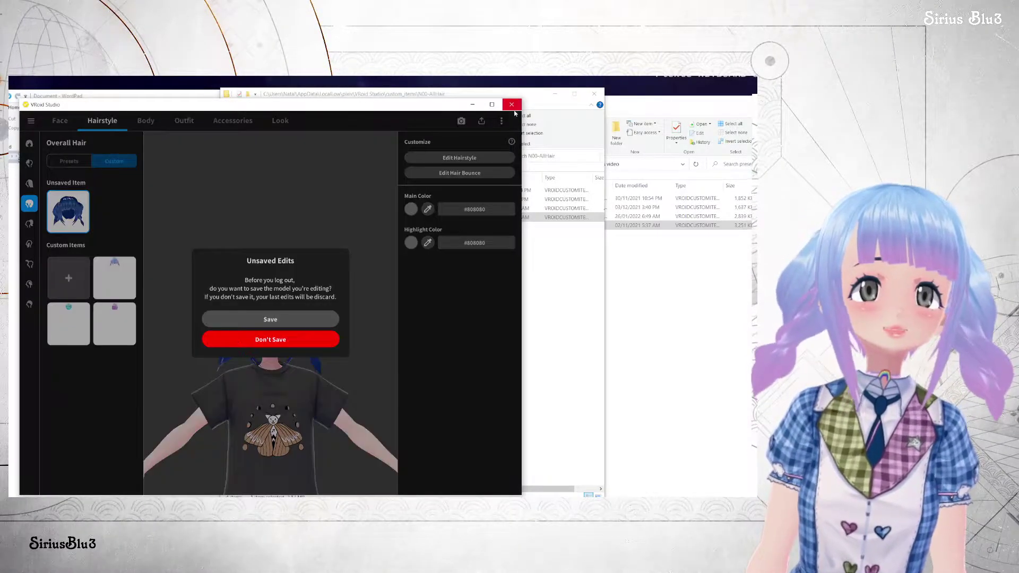
Discard the unsaved edits, reopen the model in VRoid Studio, and apply the restored multicoloured Overall Hair custom item.
left_click(268, 342)
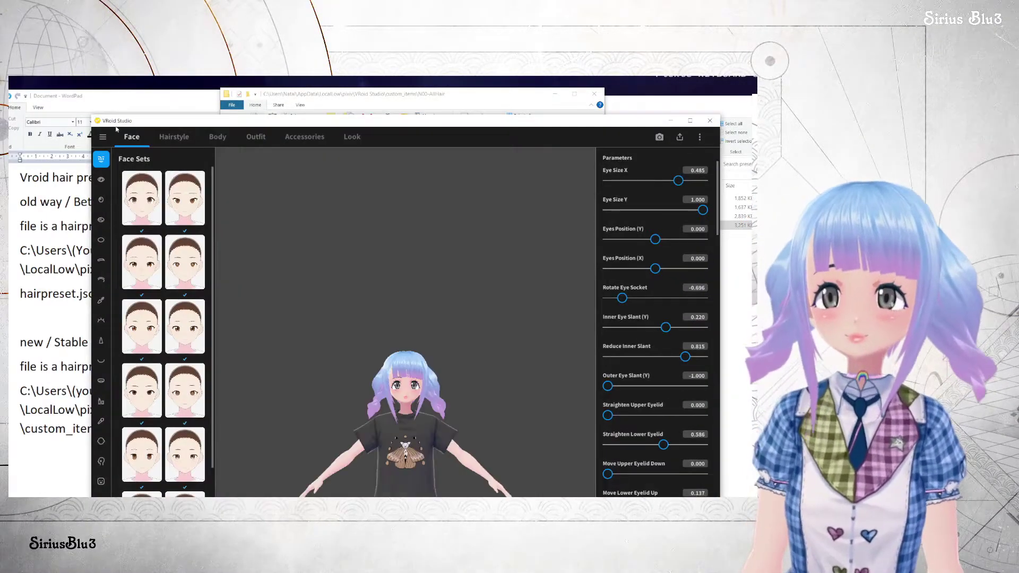
left_click_drag(123, 117, 107, 105)
left_click(158, 117)
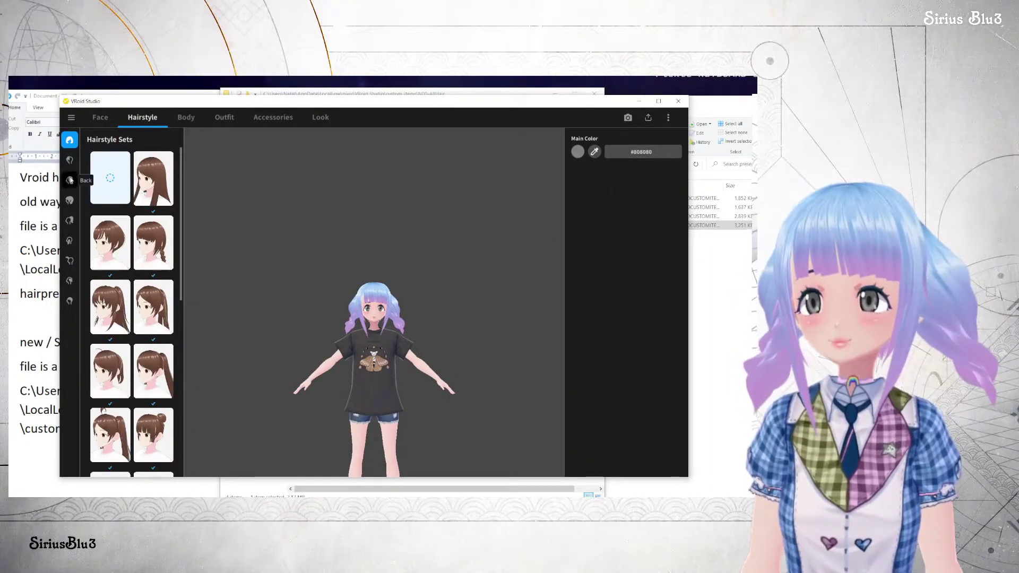
left_click(70, 201)
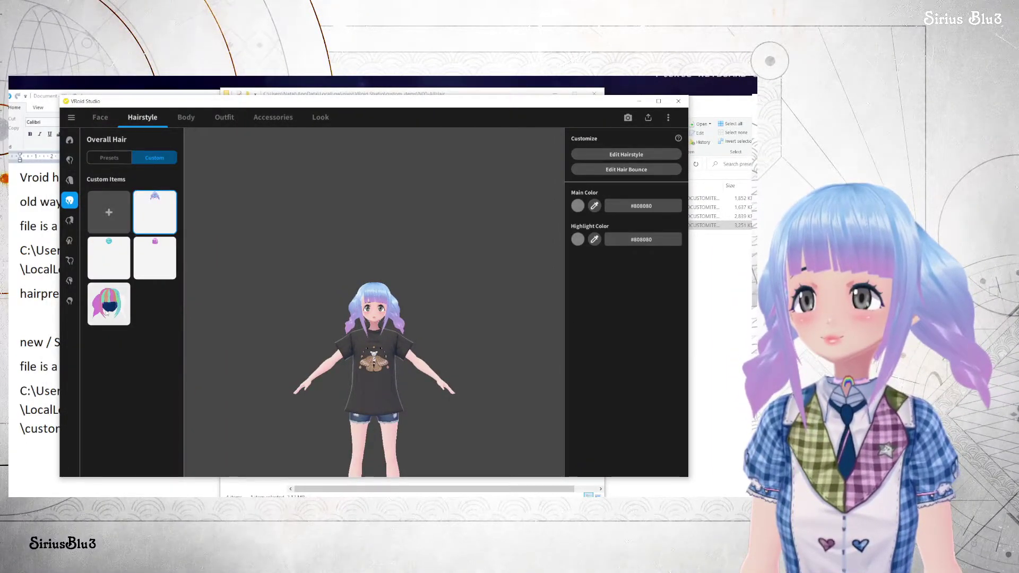
left_click(115, 310)
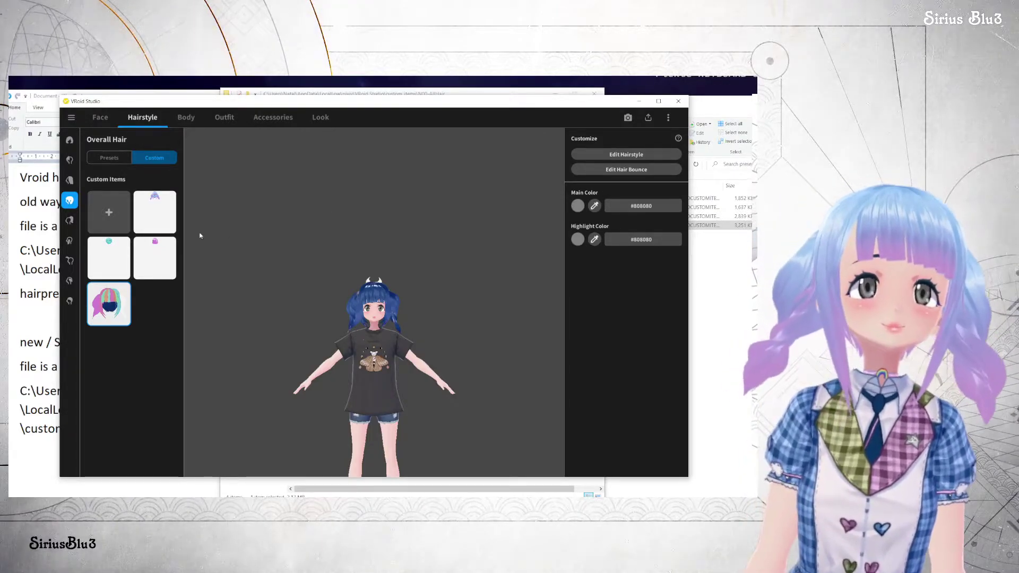
Compare the .vroidcustomitem files in the N00-AllHair folder with the backups in the presets video folder.
left_click(336, 95)
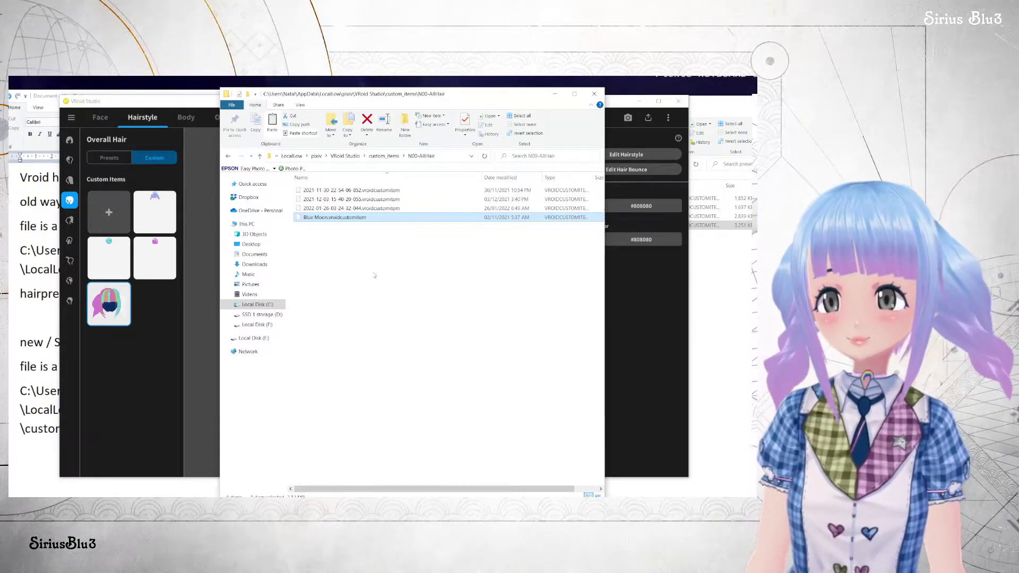
key("alt+Tab")
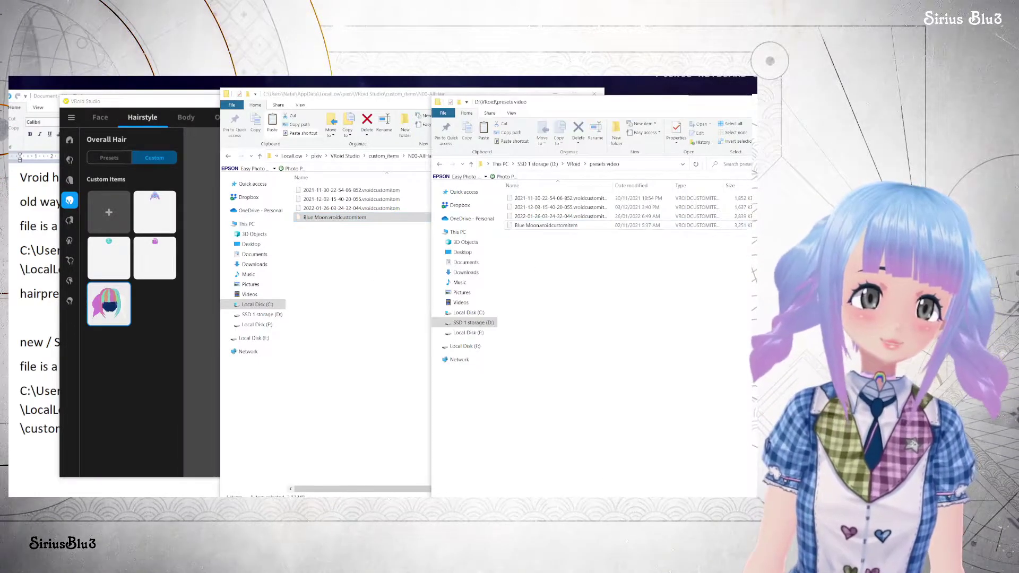
left_click(397, 219)
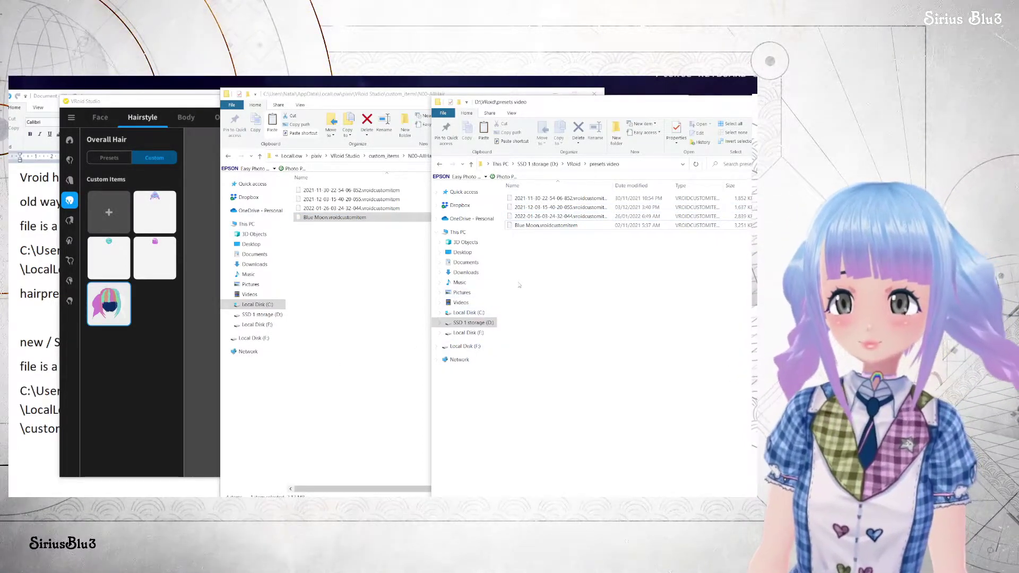
left_click(329, 307)
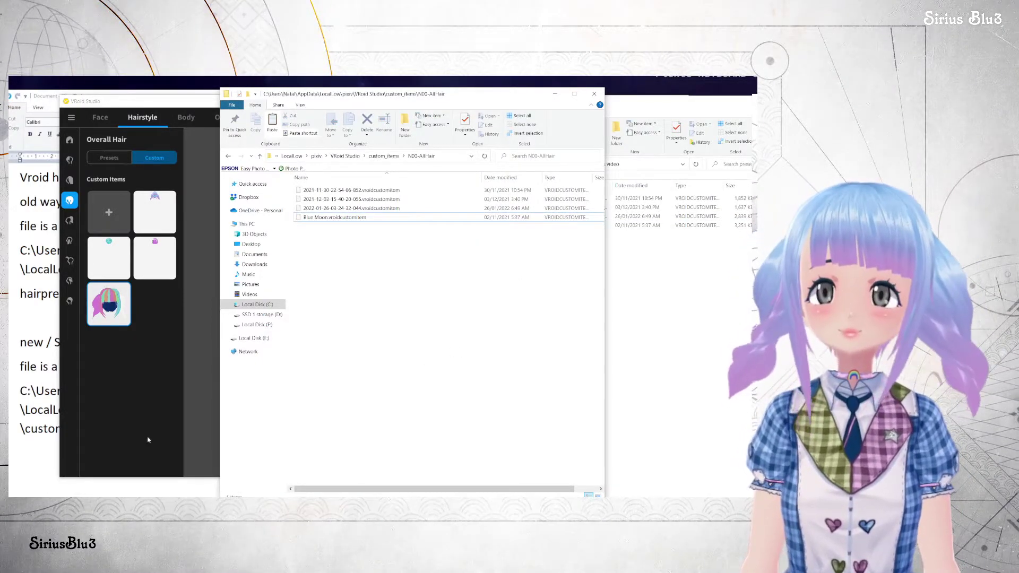
In VRoid Studio's model list, convert the beta model HyunA Cool and save it as HyunA Cool.vroid in the Flugel folder.
left_click(157, 438)
left_click_drag(420, 276, 459, 301)
scroll(390, 321, "up", 3)
scroll(414, 318, "down", 3)
scroll(403, 247, "up", 3)
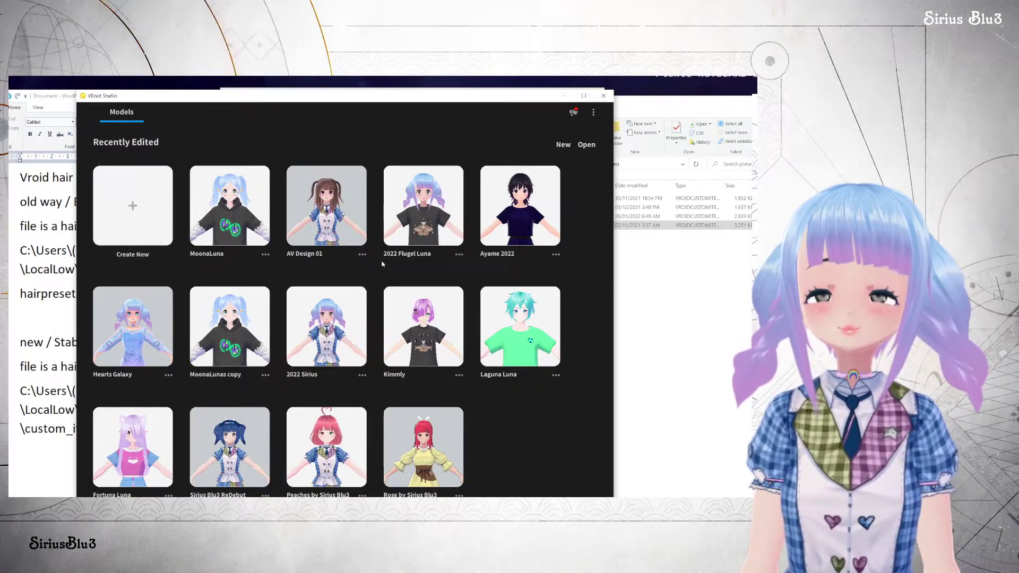
scroll(382, 264, "down", 4)
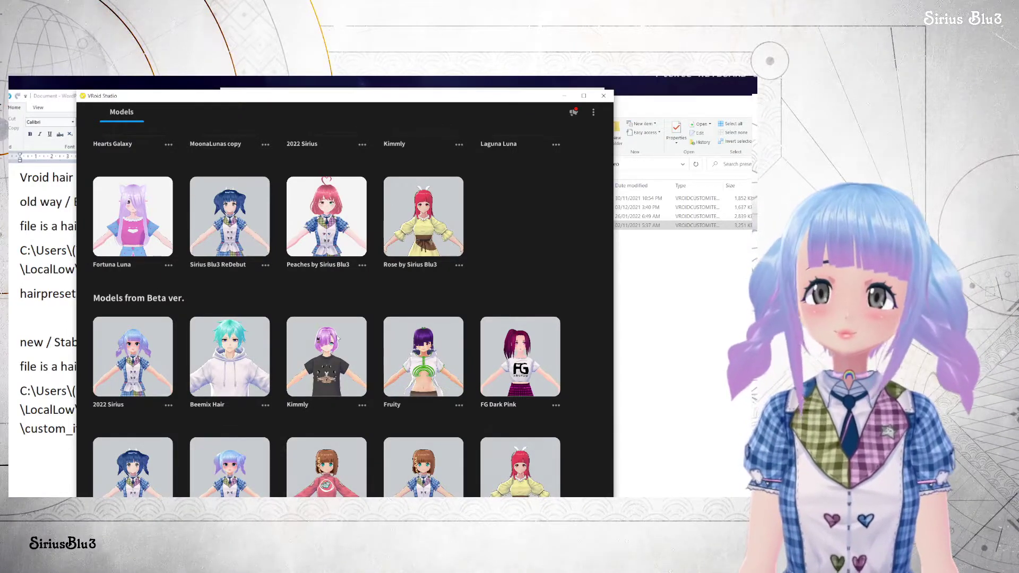
scroll(365, 332, "down", 4)
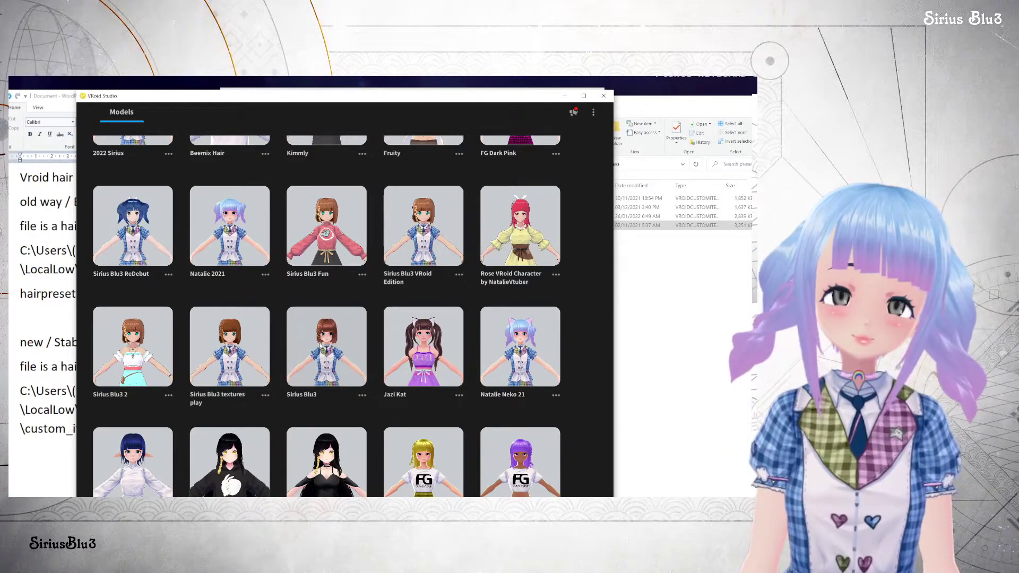
scroll(321, 345, "up", 2)
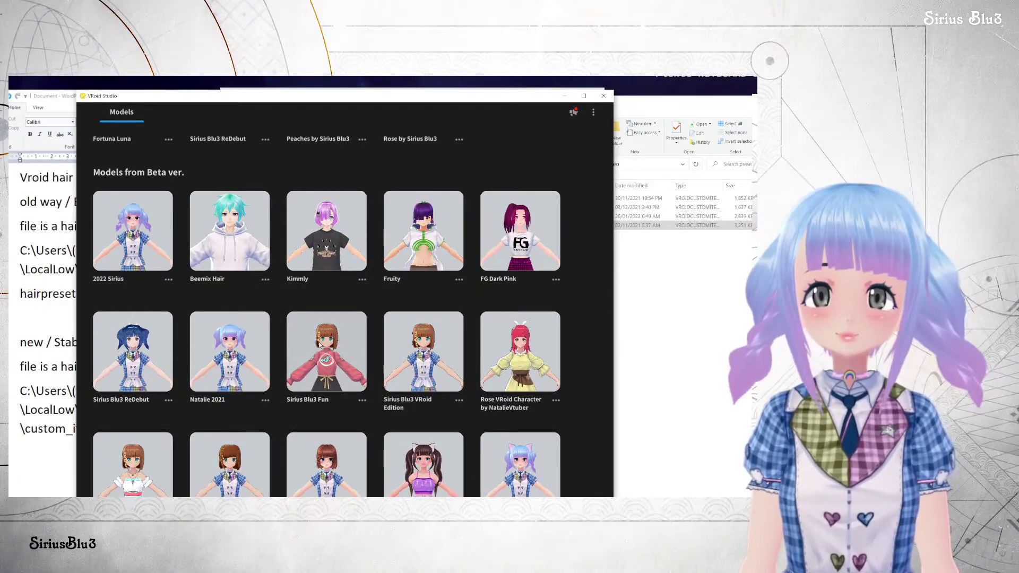
scroll(321, 345, "down", 2)
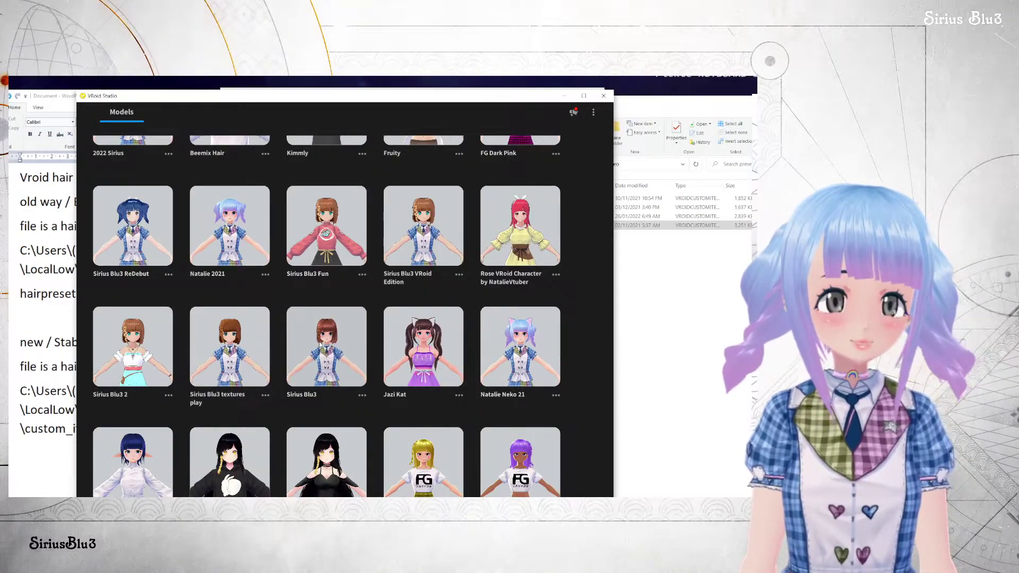
scroll(320, 345, "down", 4)
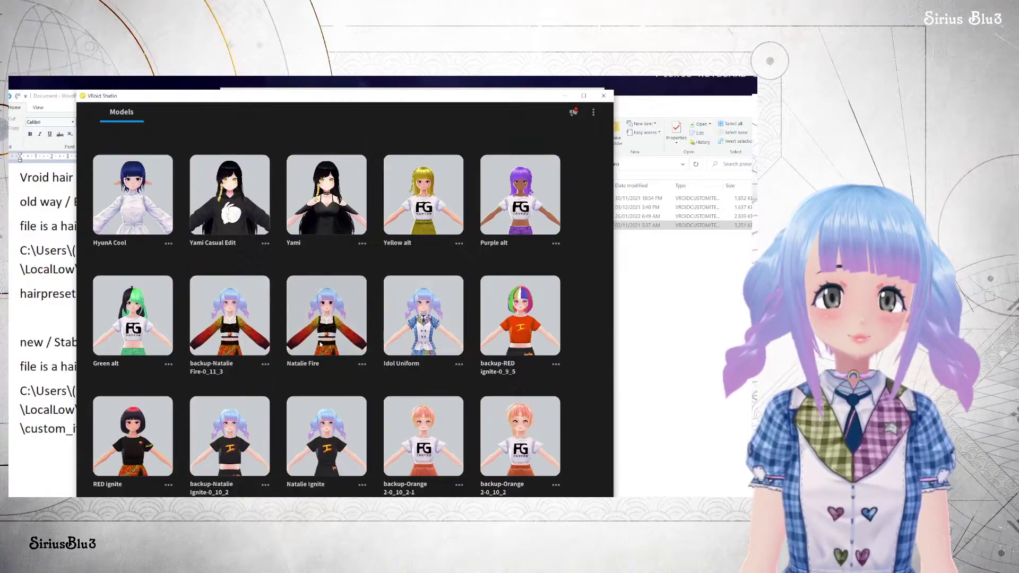
left_click(126, 197)
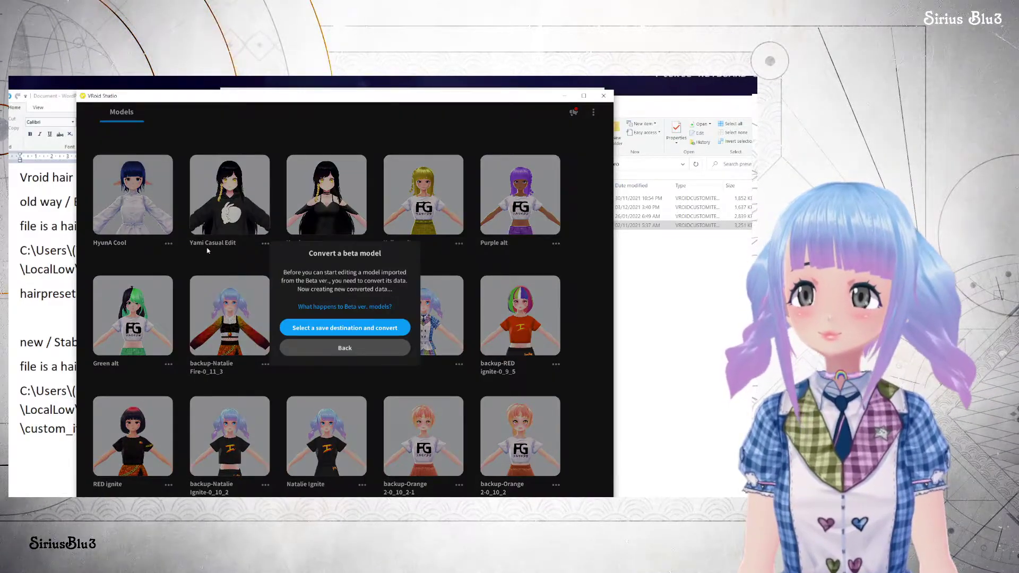
left_click(318, 328)
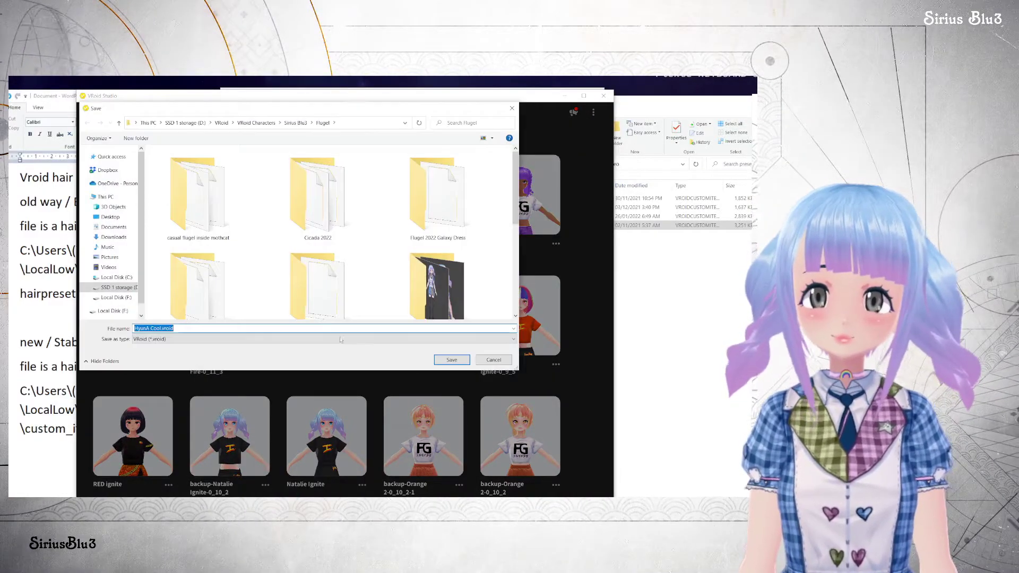
left_click(451, 359)
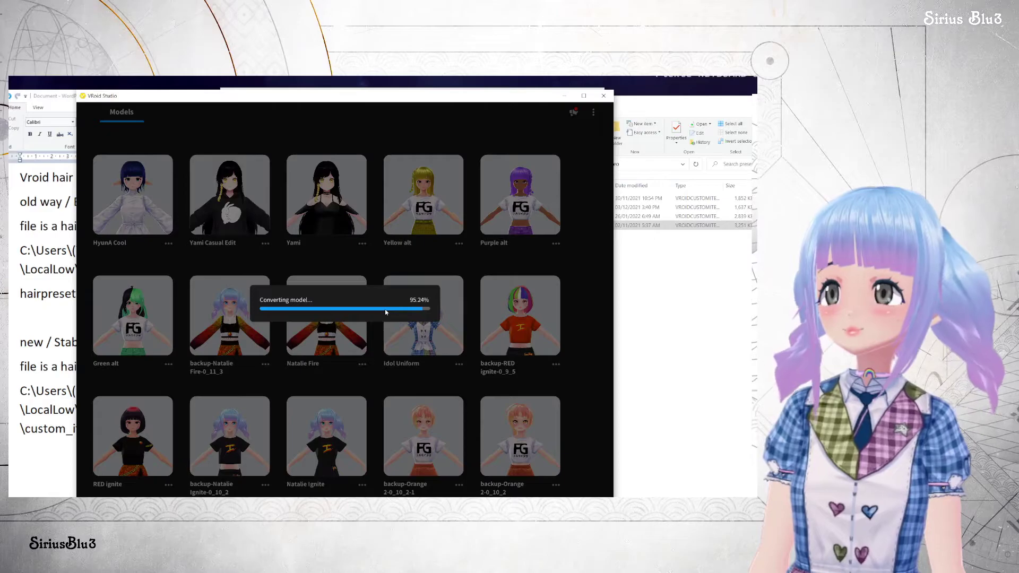
Open the converted HyunA Cool model and bring up its Overall Hair in the hairstyle editor.
scroll(385, 312, "up", 15)
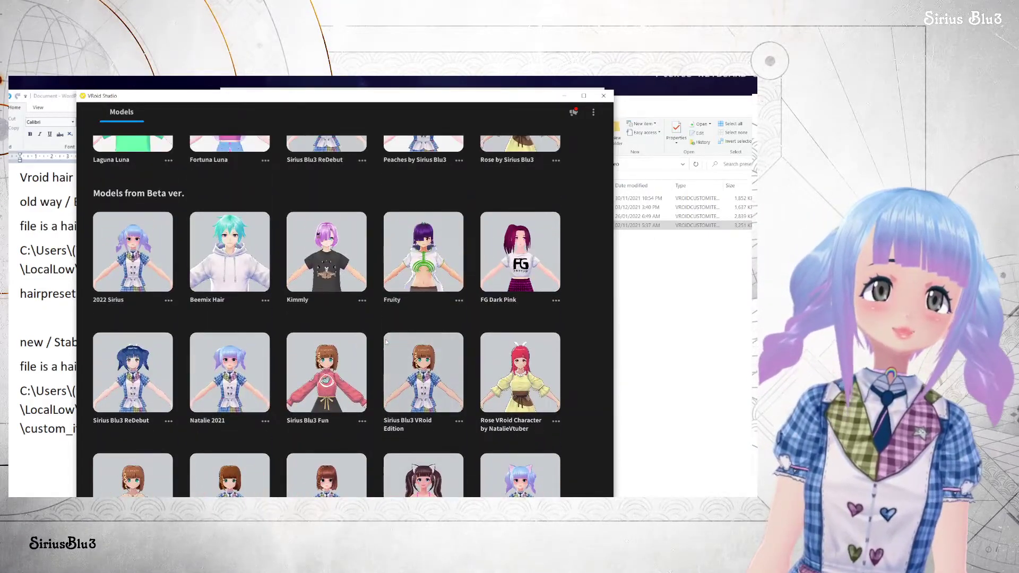
left_click(248, 207)
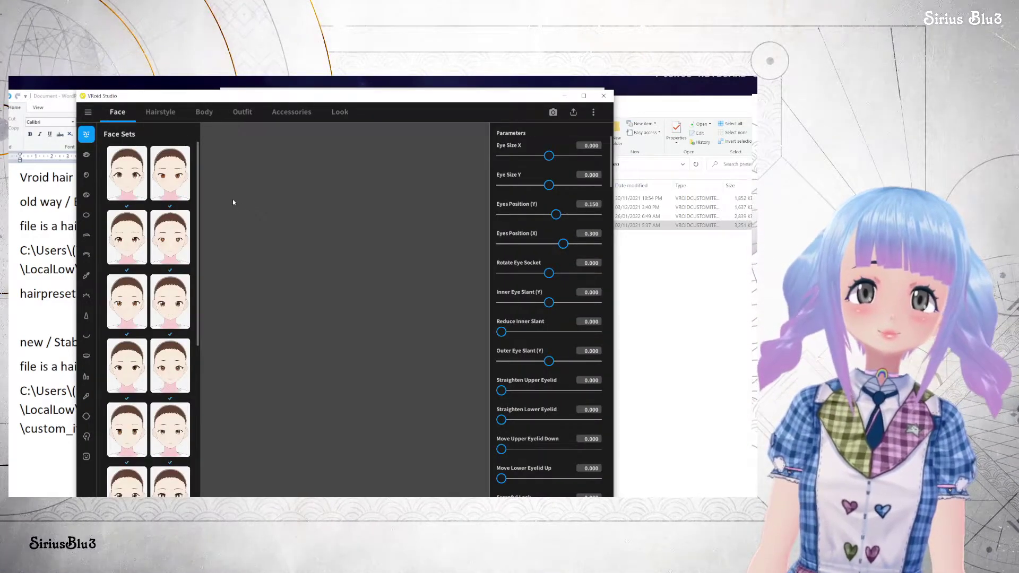
left_click(154, 116)
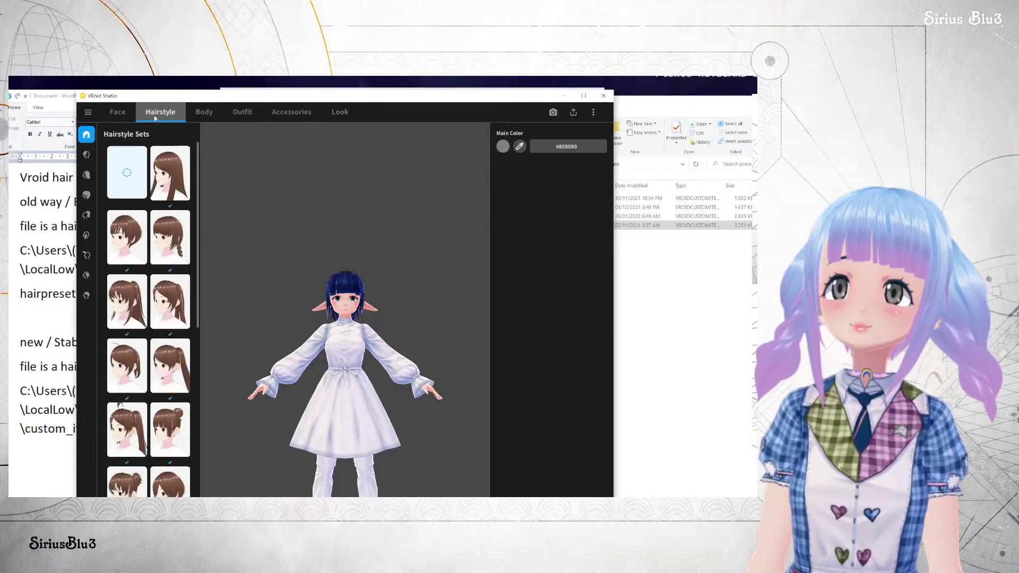
left_click(86, 194)
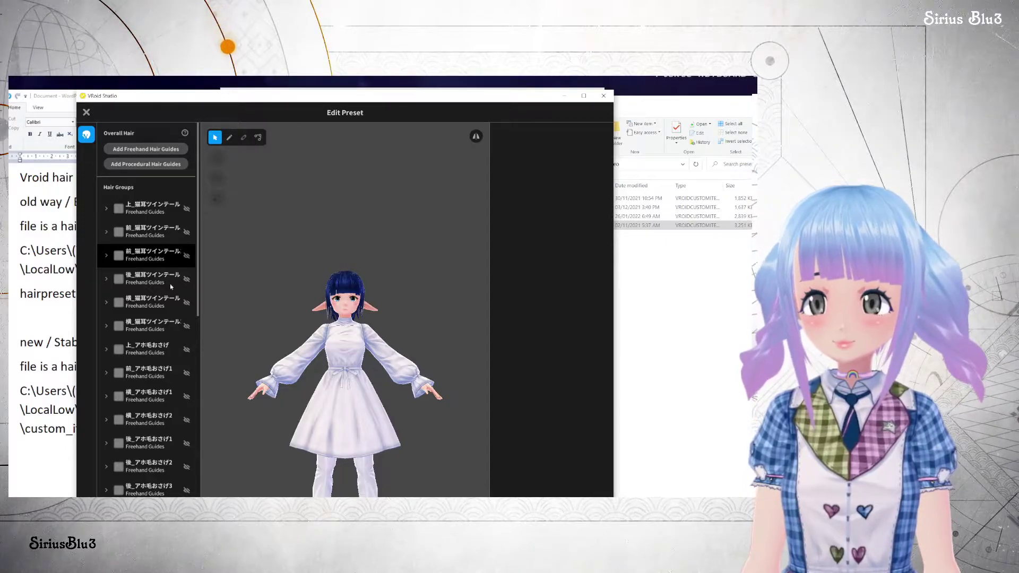
Examine the list of hair groups and the braid from several angles, selecting the 後_アホ毛おさげ4 group.
scroll(167, 402, "down", 5)
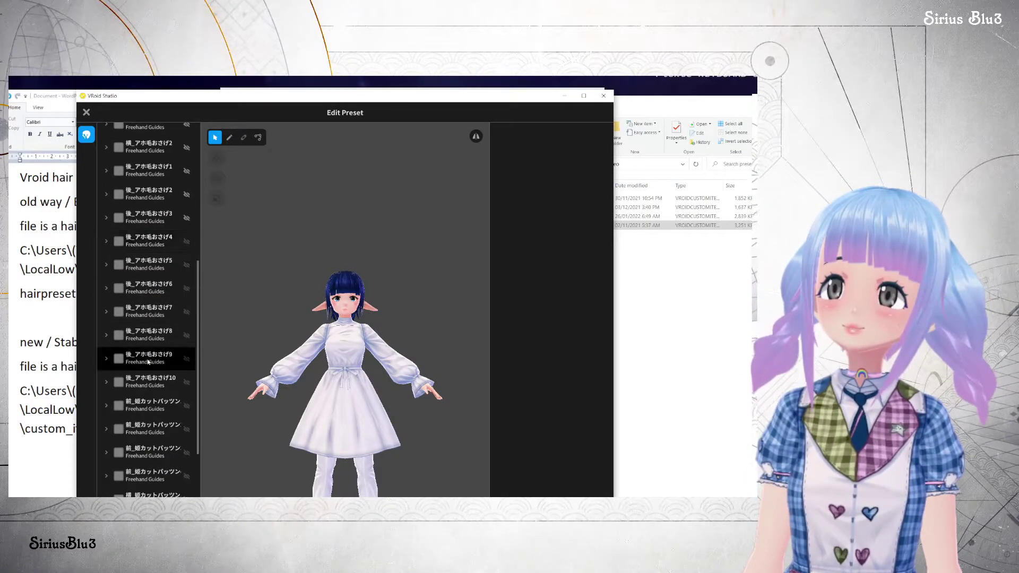
scroll(278, 313, "up", 2)
scroll(279, 308, "up", 3)
right_click_drag(281, 310, 343, 303)
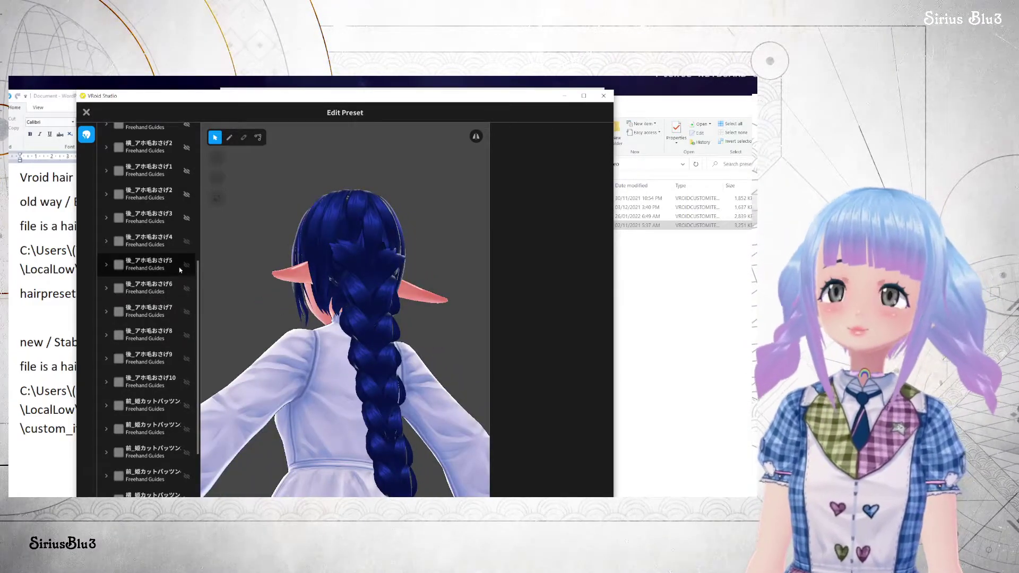
mouse_move(310, 290)
right_mouse_down()
mouse_move(341, 298)
mouse_move(315, 292)
right_mouse_up()
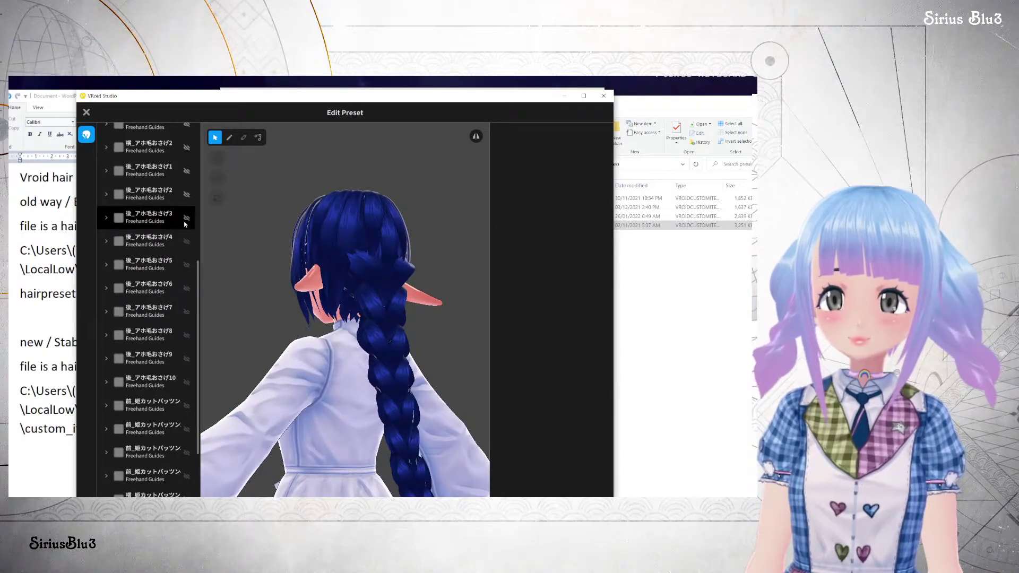
right_click_drag(220, 272, 141, 216)
mouse_move(228, 270)
right_mouse_down()
mouse_move(266, 275)
mouse_move(223, 263)
right_mouse_up()
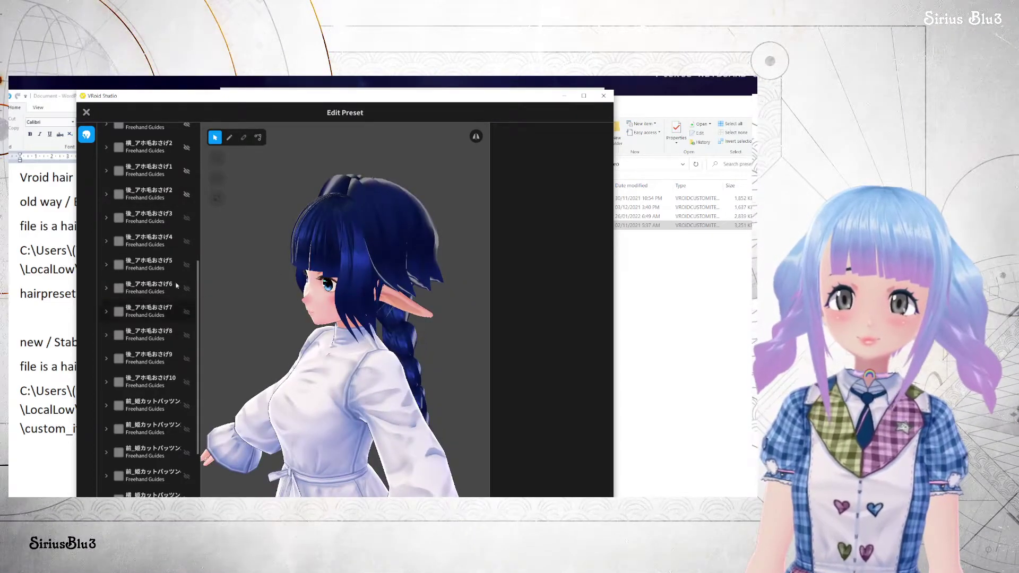
left_click(183, 246)
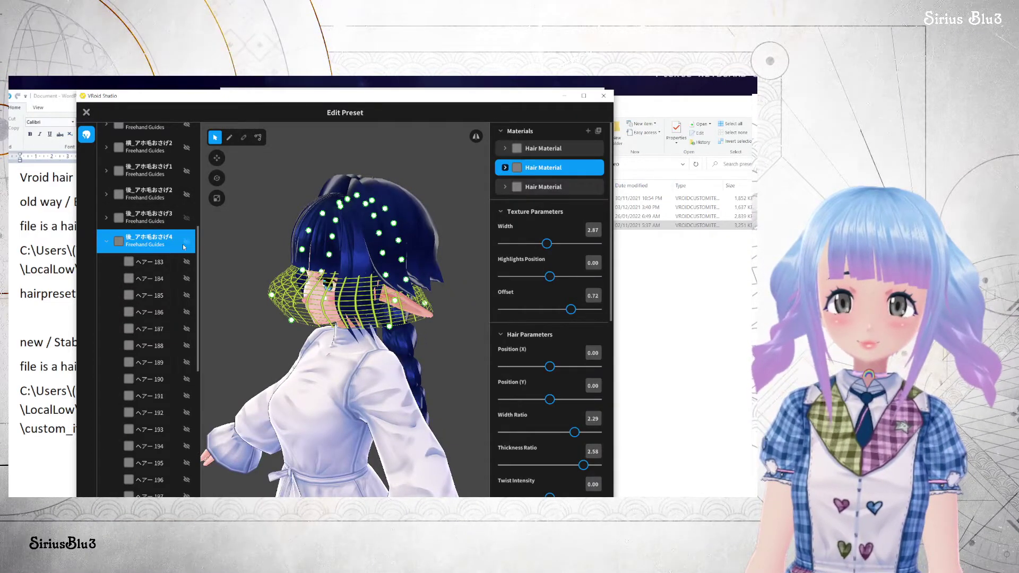
left_click(105, 243)
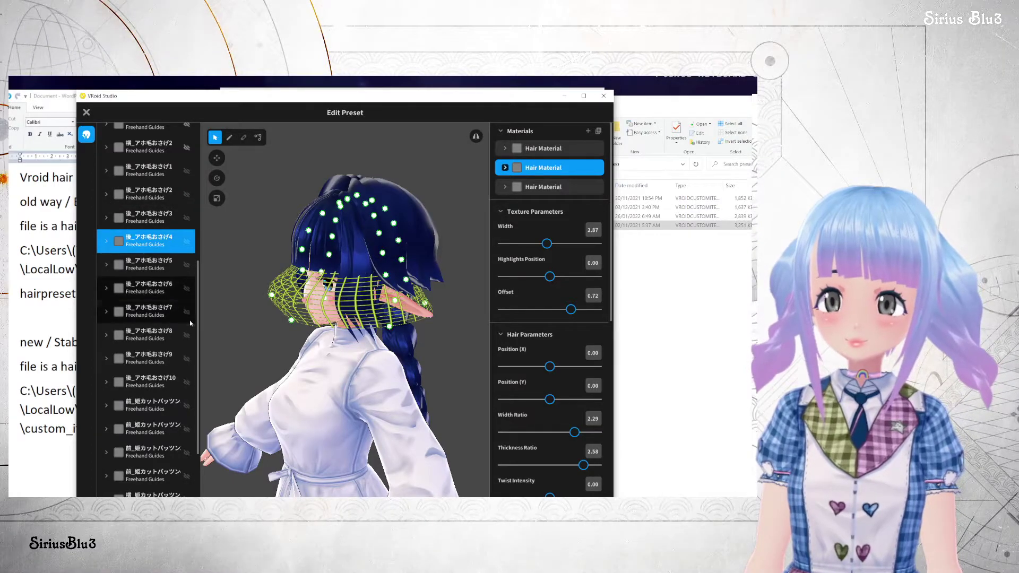
Make the 横_姫カットパッツン and 後_姫カットパッツン hair groups visible on the model, and clear the selection.
scroll(172, 374, "down", 3)
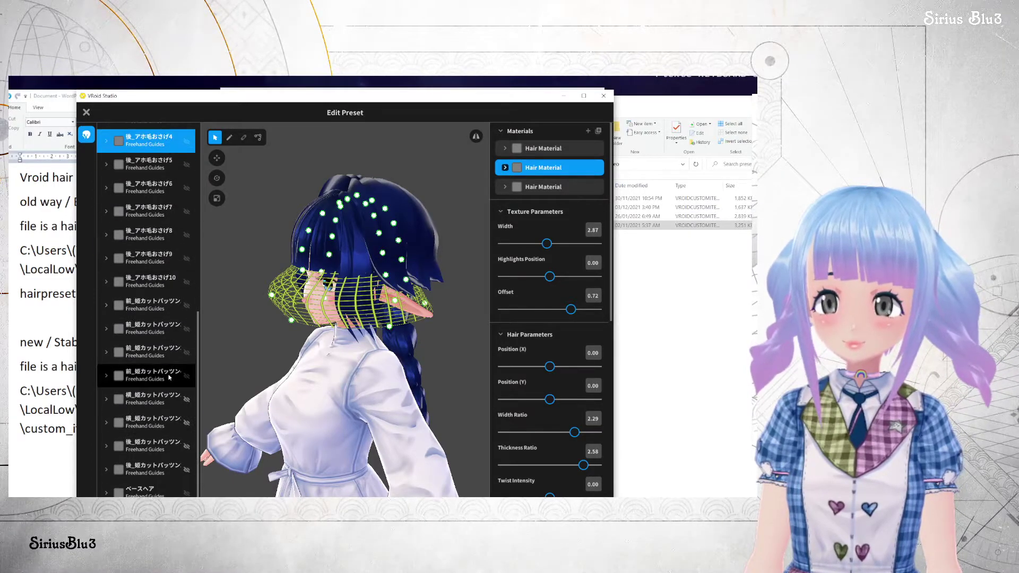
left_click(186, 404)
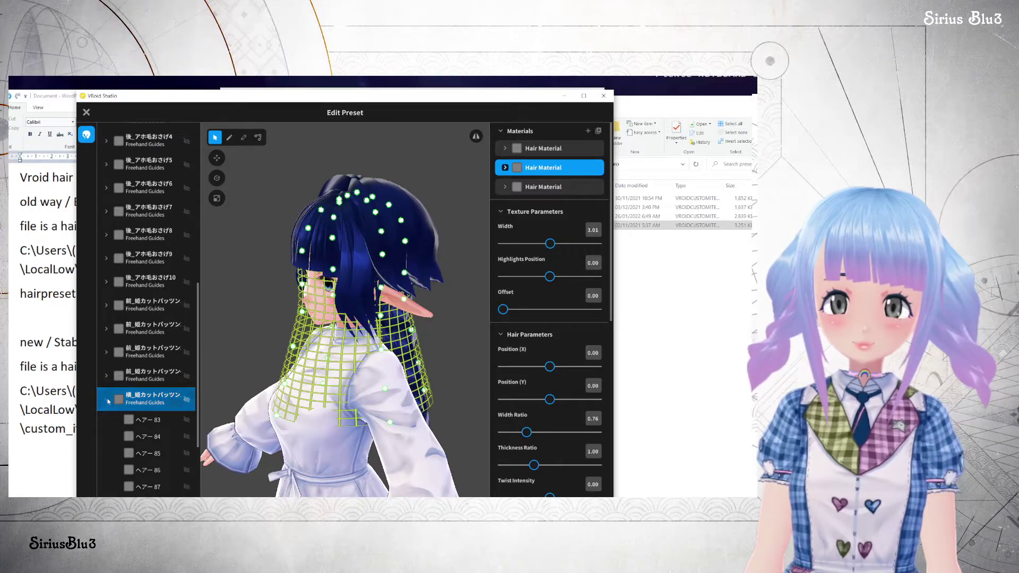
left_click(183, 402)
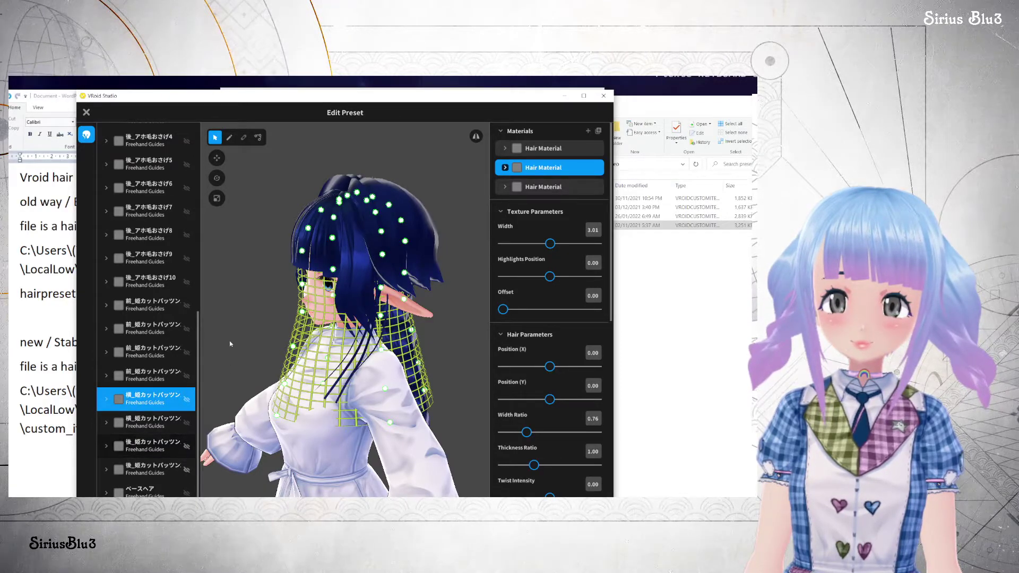
left_click(183, 445)
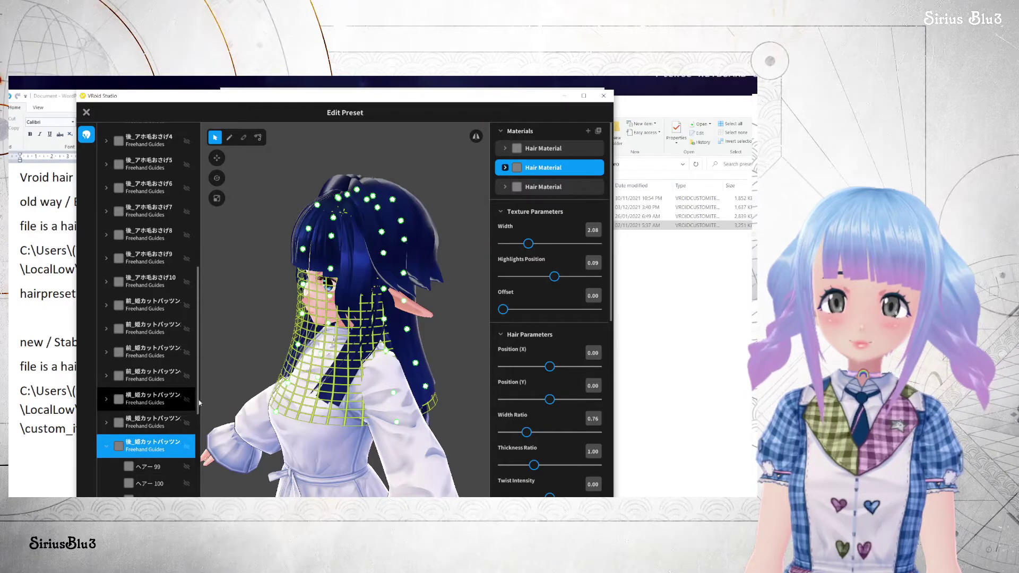
left_click(232, 349)
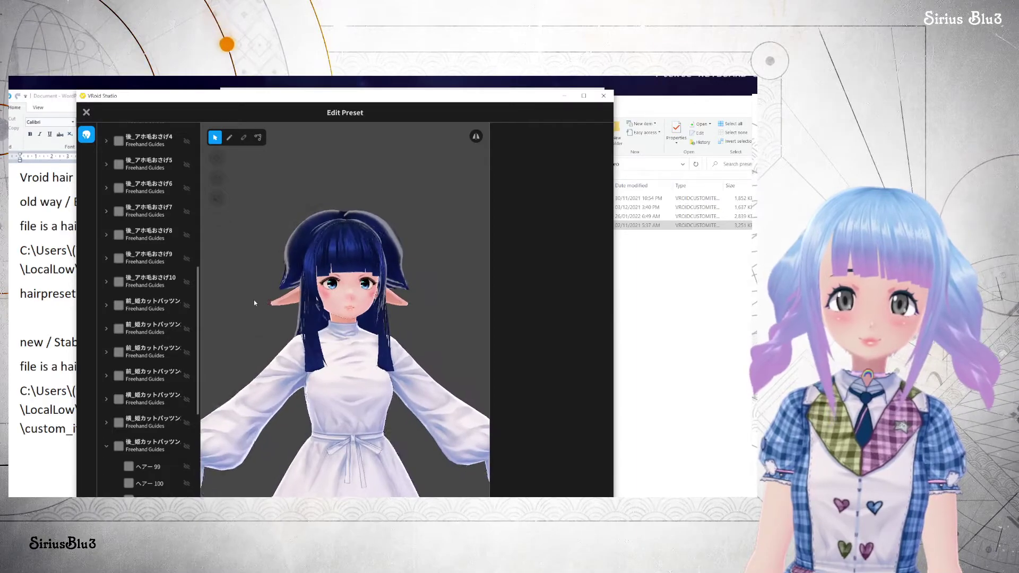
Inspect the hair from behind and in front, and close the hairstyle editor with the Overall Hair saved as a new item.
right_click_drag(360, 366, 244, 338)
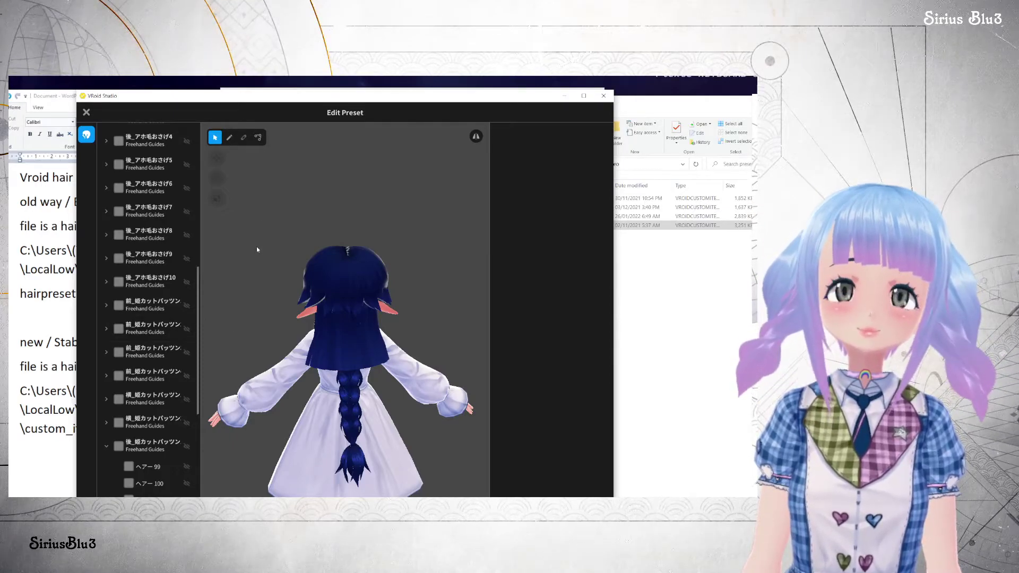
right_click_drag(287, 295, 456, 295)
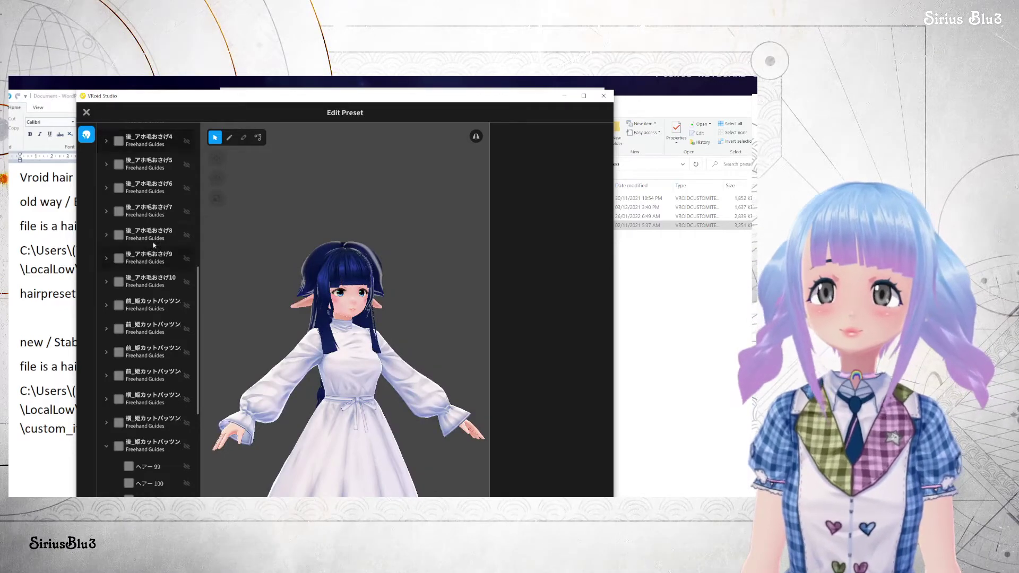
left_click(85, 113)
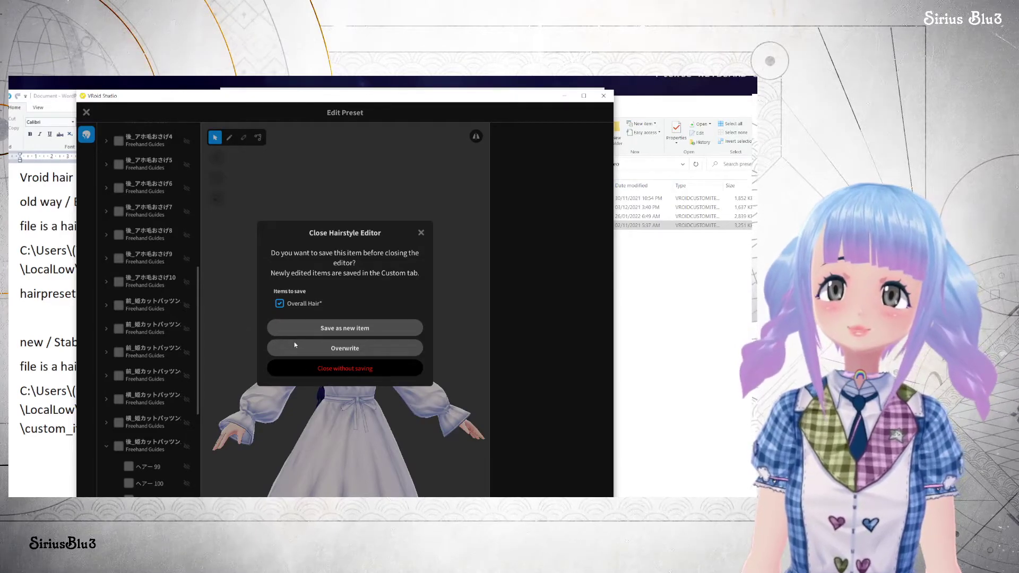
left_click(401, 332)
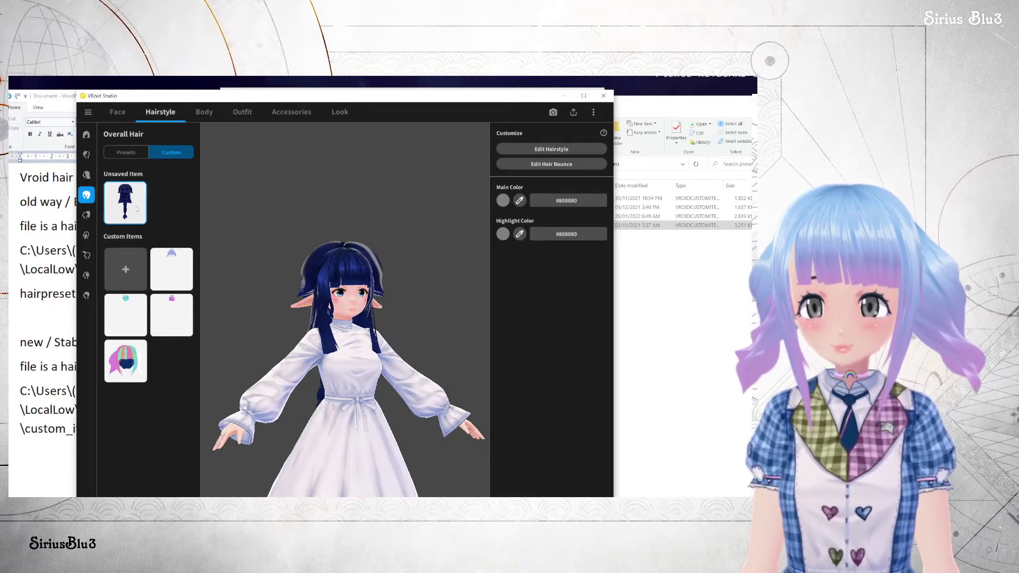
Return to the model selection without saving the model's edits, and reopen the model.
left_click(84, 113)
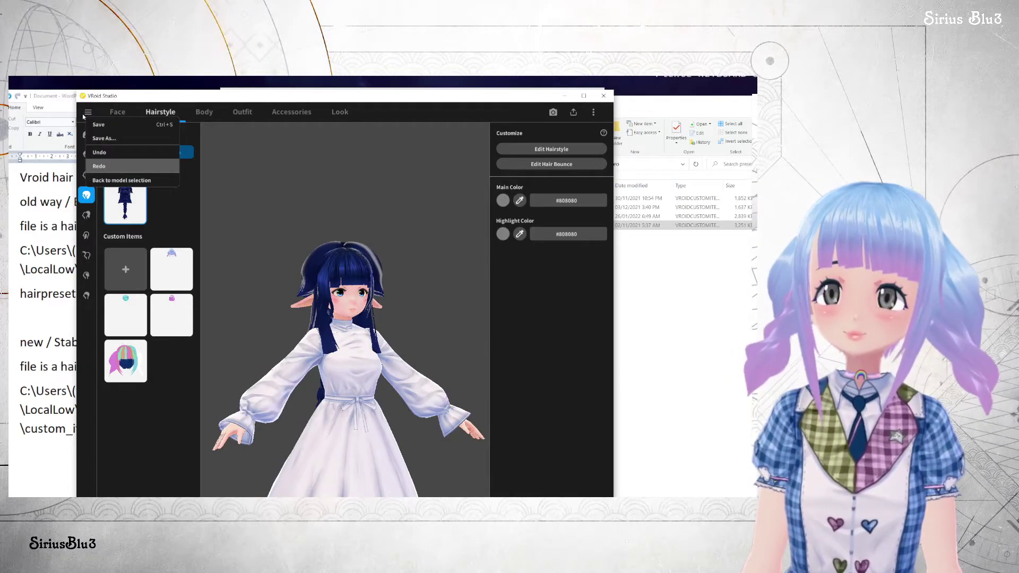
left_click(122, 181)
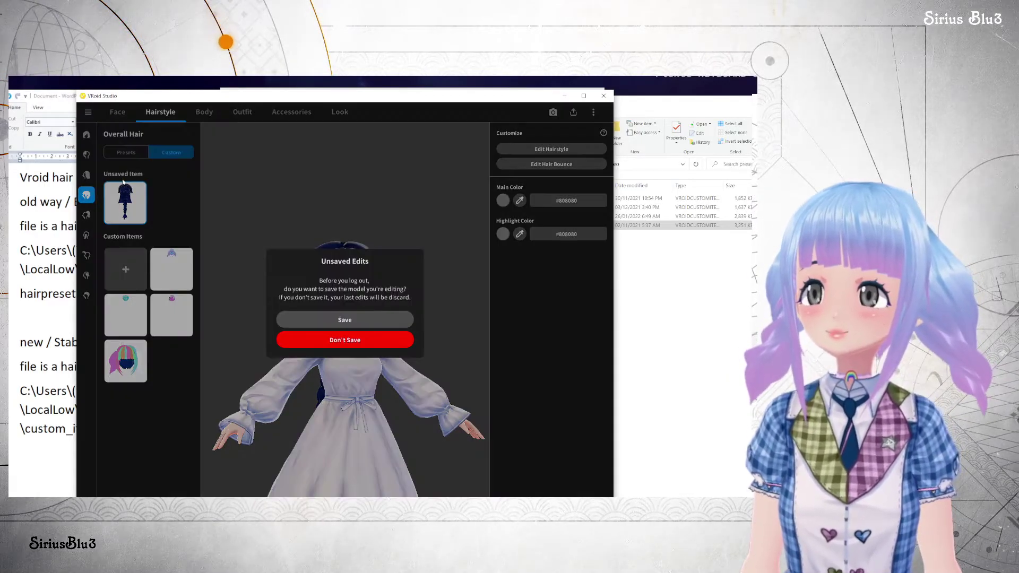
left_click(340, 341)
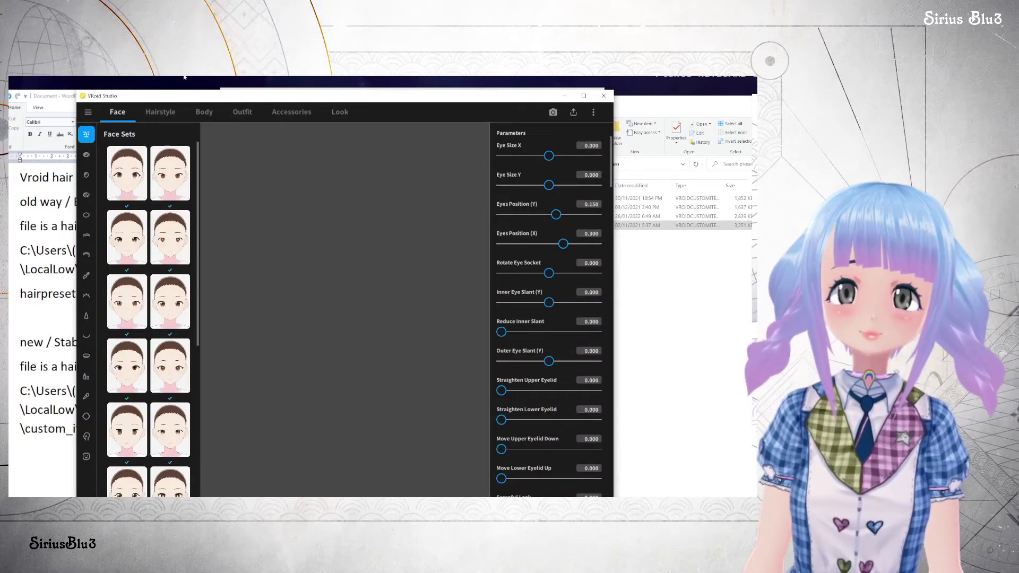
Save the reopened model's Overall Hair as a custom item, and open the N00-AllHair folder inside custom_items in File Explorer.
left_click(171, 112)
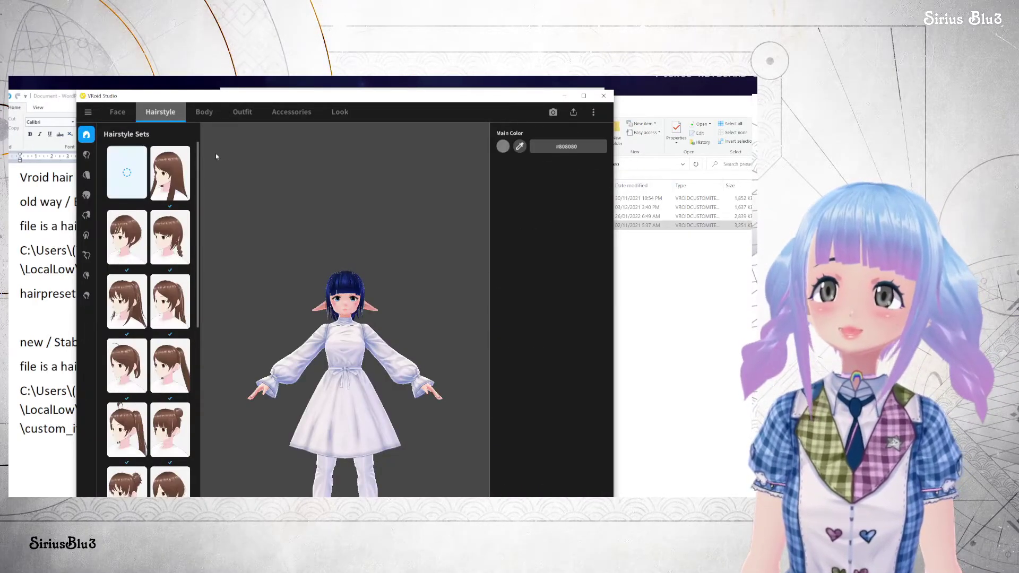
left_click(87, 195)
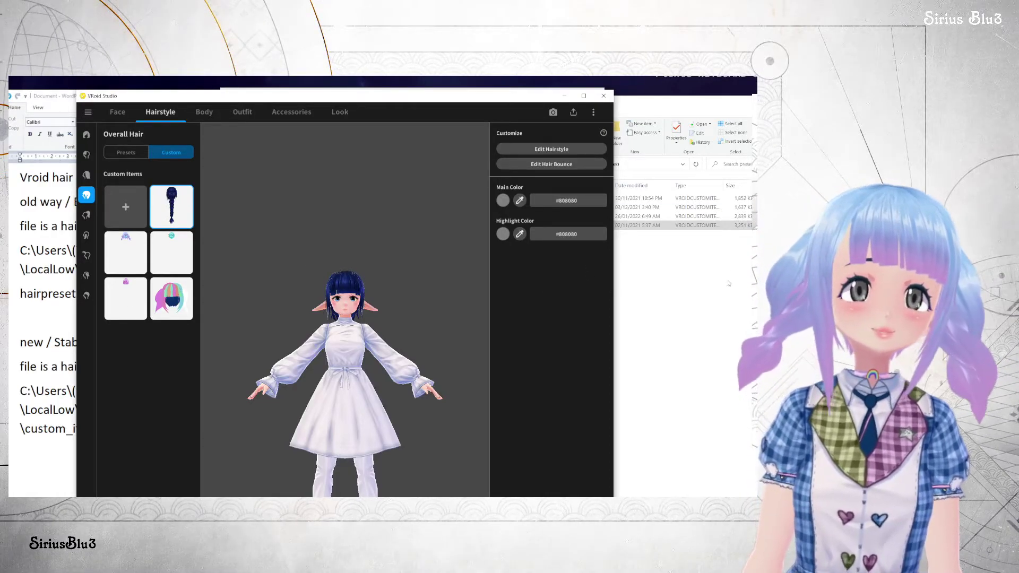
left_click_drag(373, 97, 409, 313)
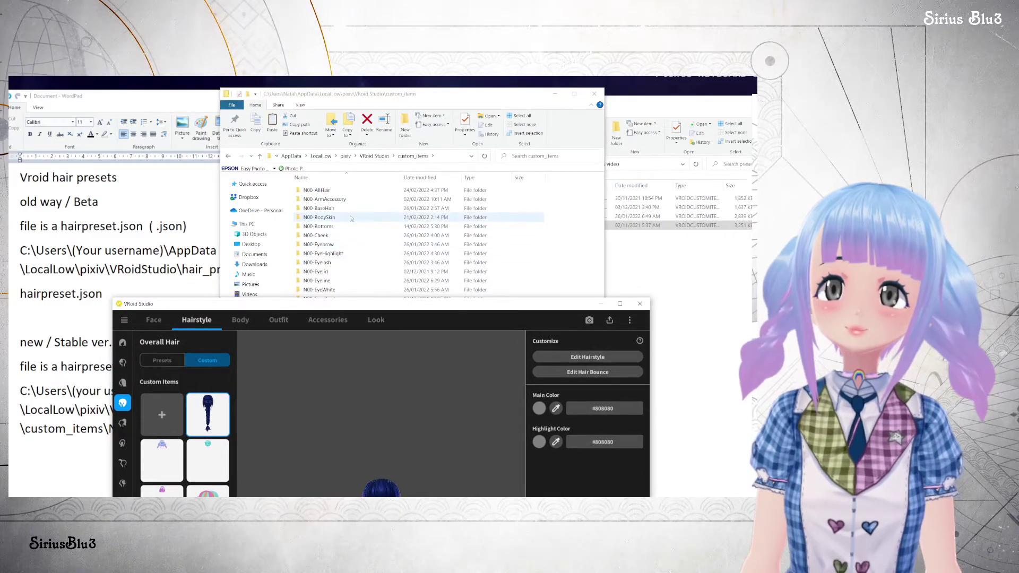
double_click(318, 190)
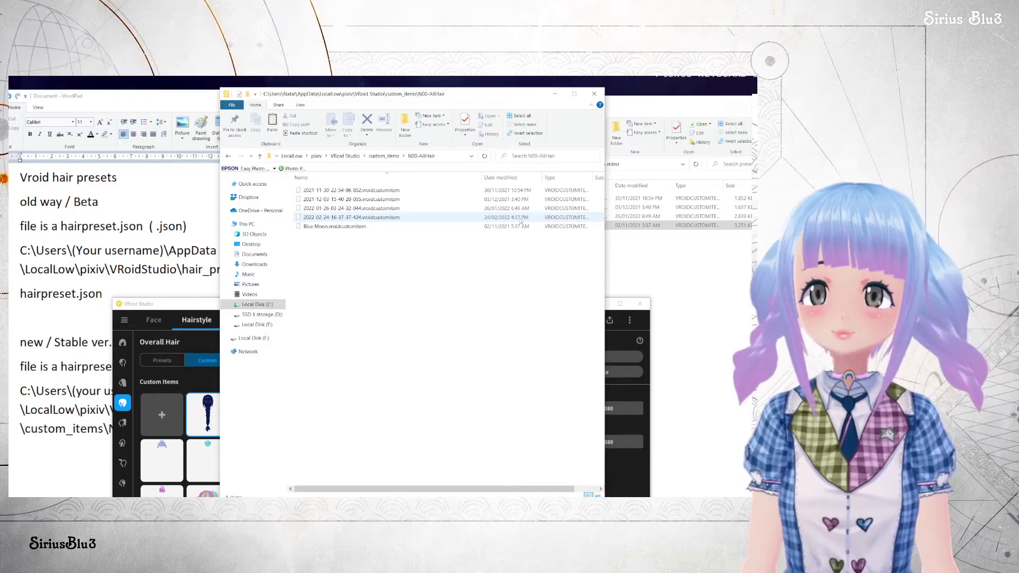
Switch back to VRoid Studio and delete the dark blue braided hair from the Overall Hair custom items.
key("alt+Tab")
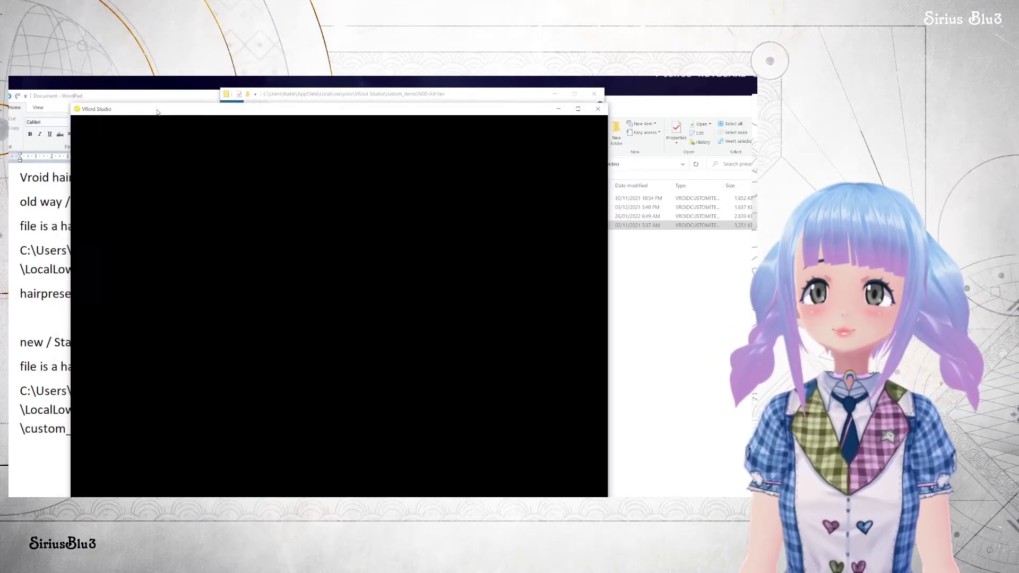
scroll(379, 297, "up", 5)
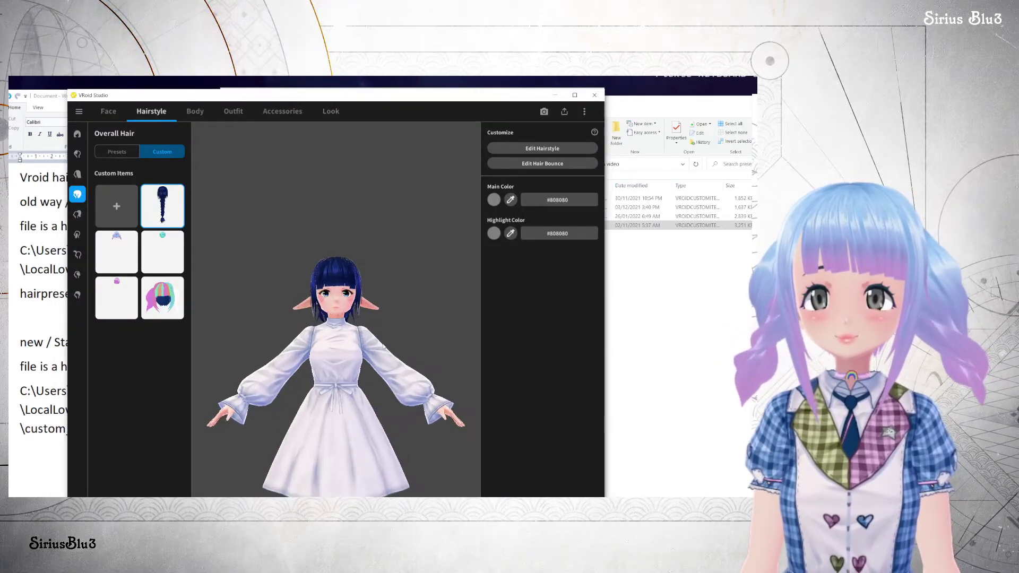
left_click_drag(384, 346, 302, 353)
left_click_drag(409, 314, 346, 222)
scroll(359, 308, "down", 5)
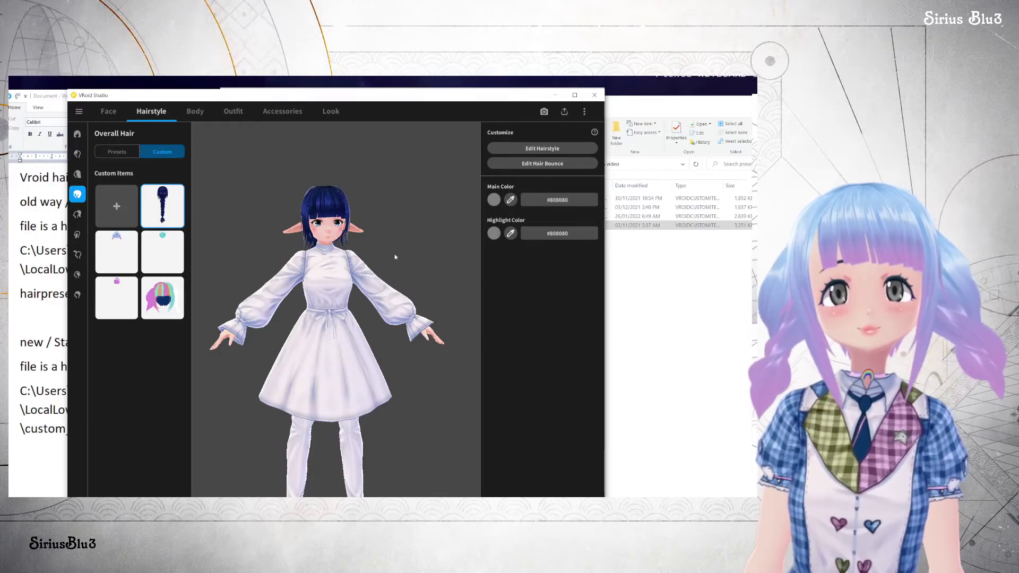
mouse_move(384, 404)
left_mouse_down()
mouse_move(387, 337)
mouse_move(391, 387)
left_mouse_up()
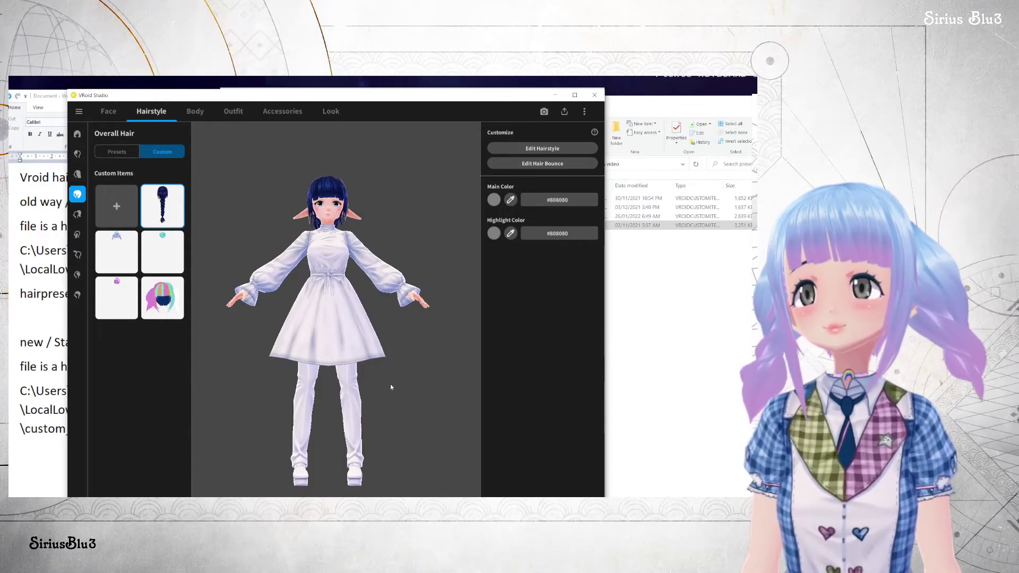
scroll(432, 311, "down", 2)
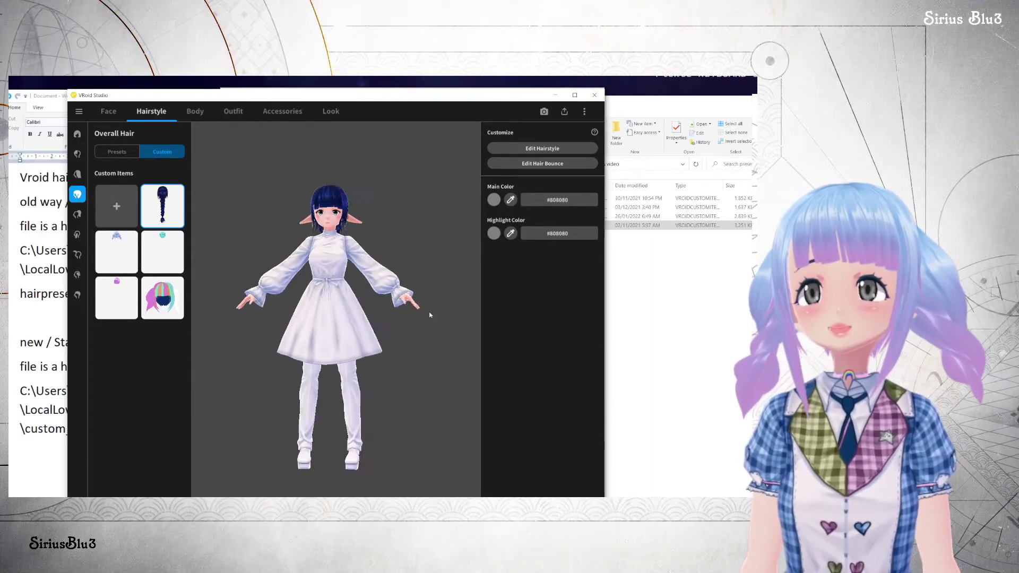
left_click_drag(431, 313, 441, 317)
right_click(168, 220)
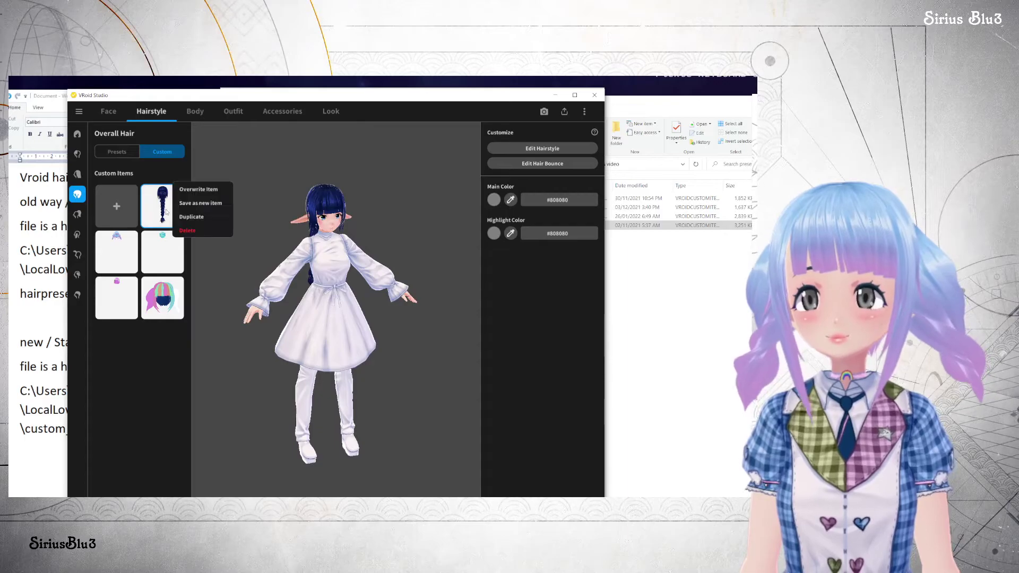
left_click(188, 228)
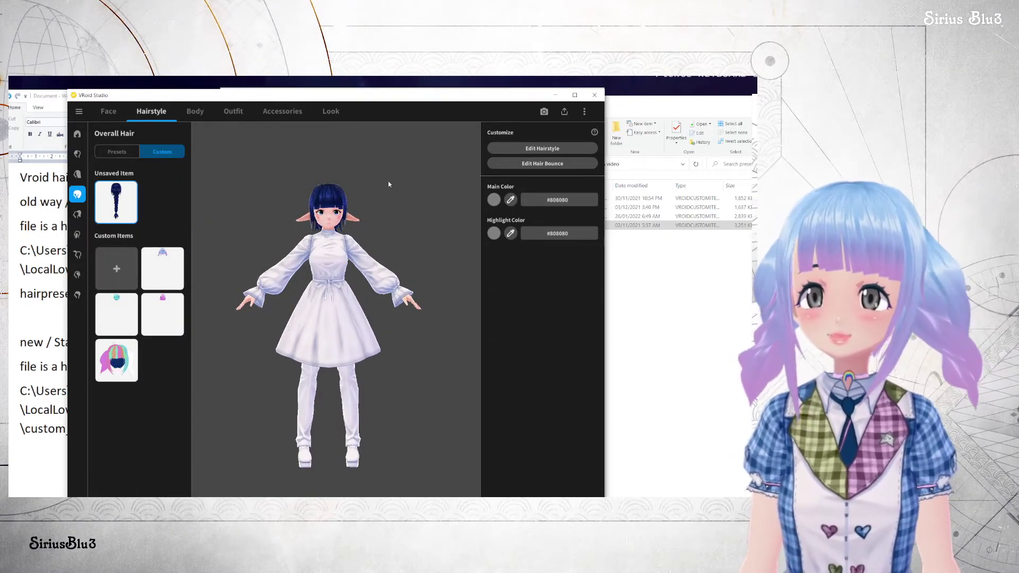
Close VRoid Studio, and check the WordPad notes on hair preset paths and the N00-AllHair folder's files.
left_click(594, 95)
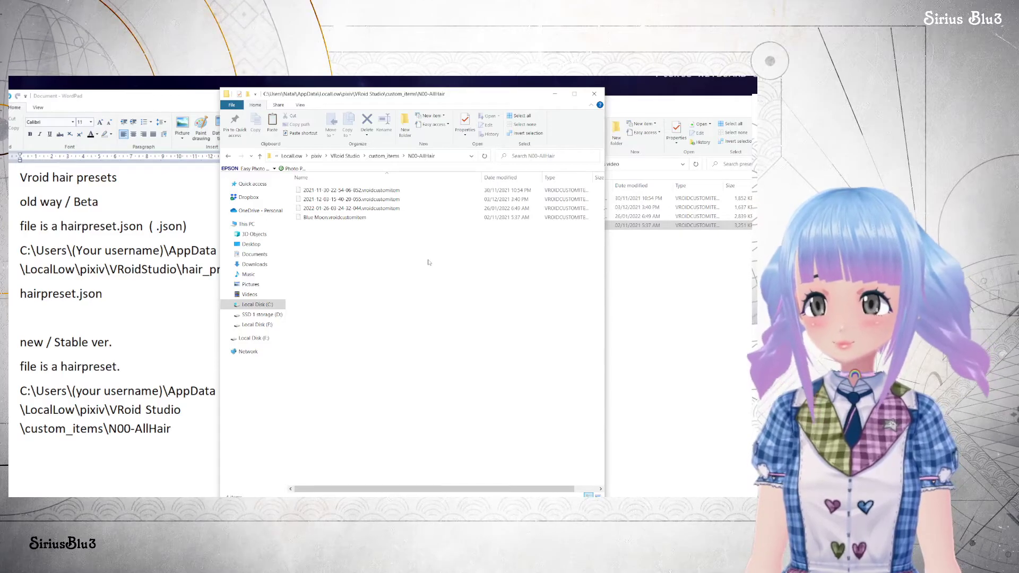
key("alt+Tab")
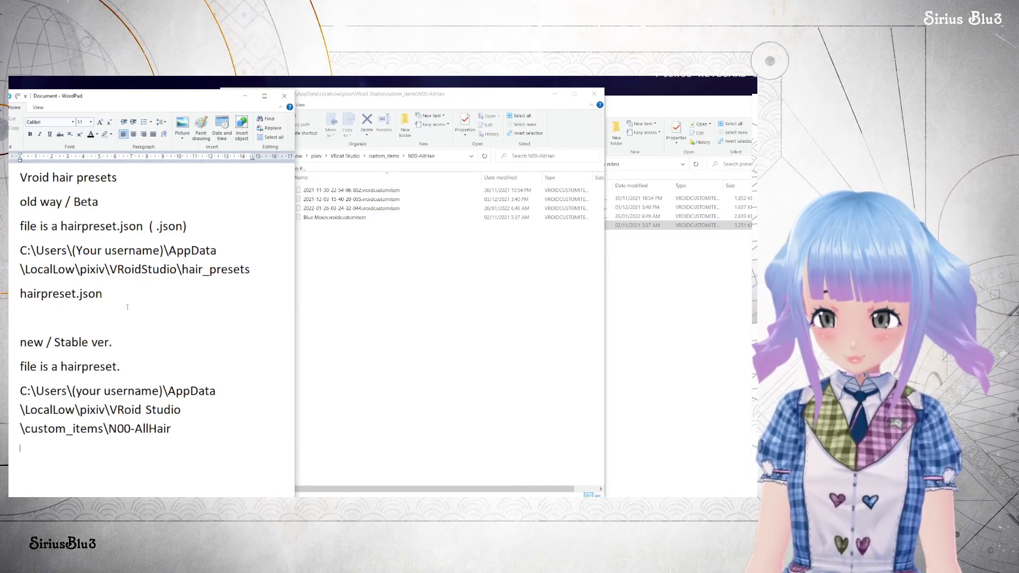
left_click(394, 288)
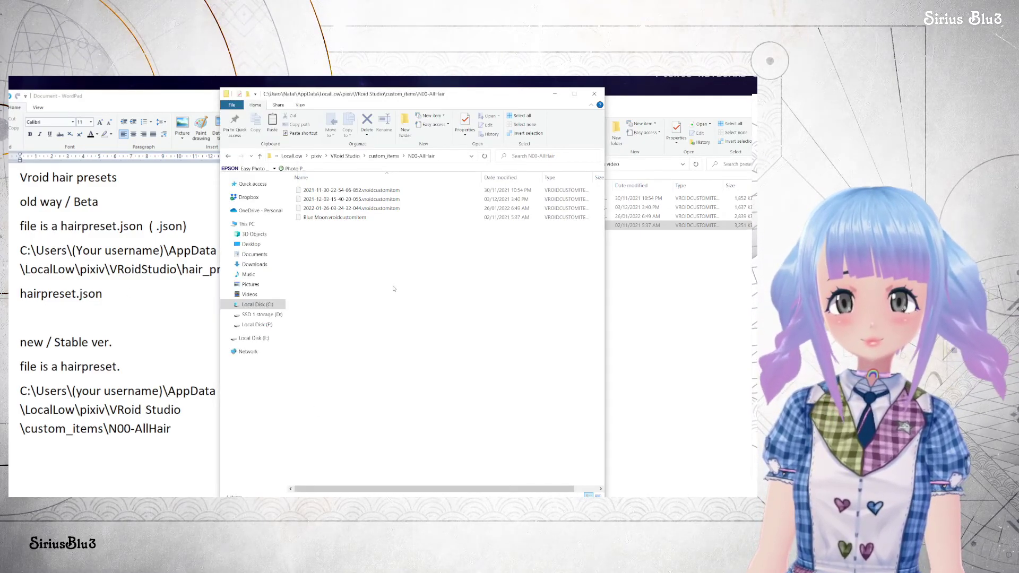